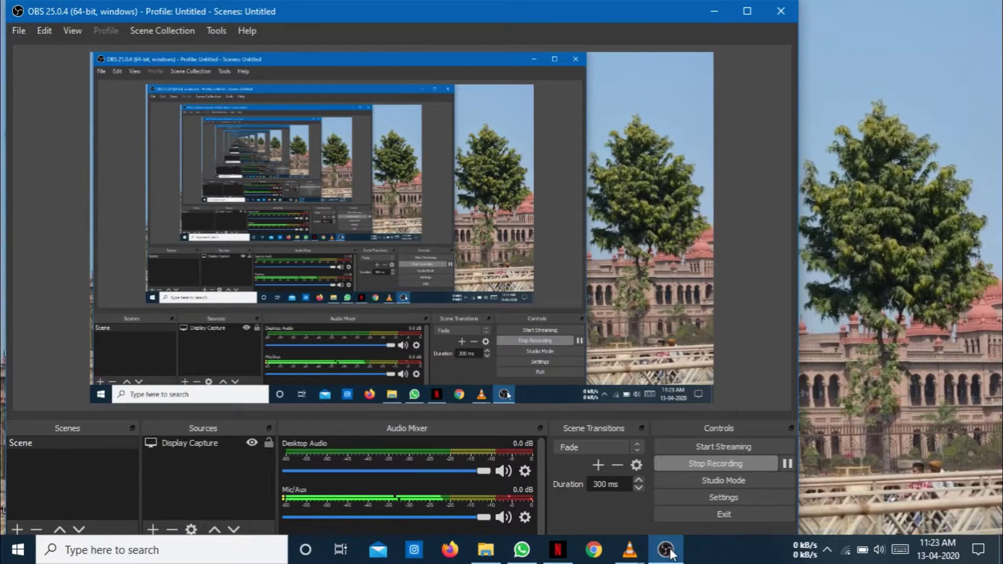
Step: Switch to VLC media player and bring up the window with The Siege movie
{"action": "left_click", "coordinate": [669, 551]}
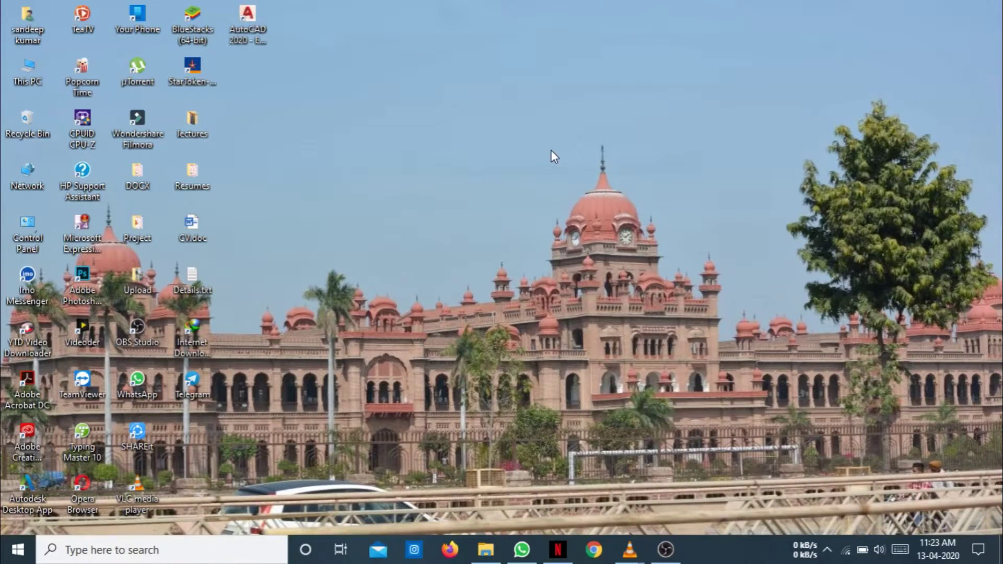
{"action": "mouse_move", "coordinate": [630, 549]}
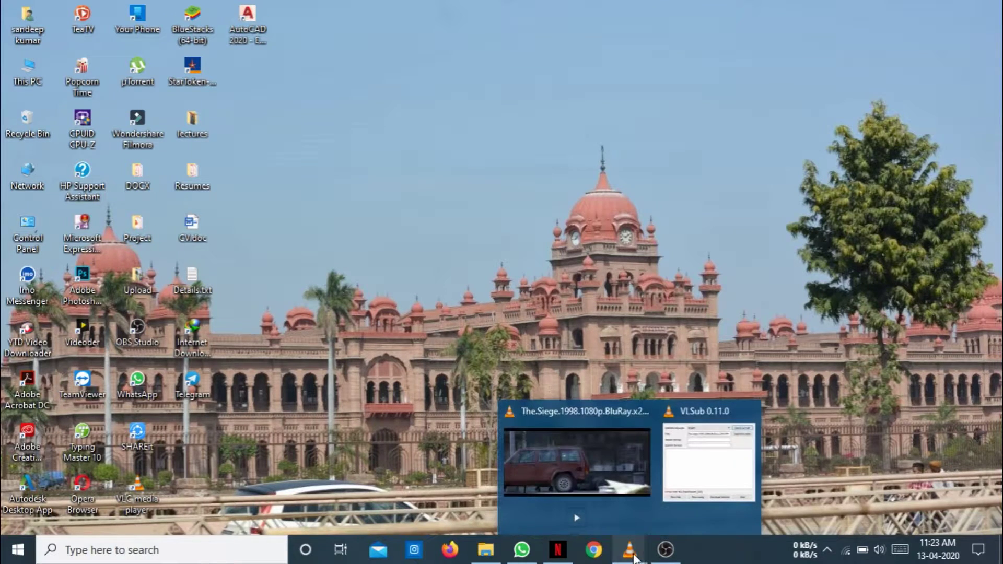
{"action": "left_click", "coordinate": [677, 465]}
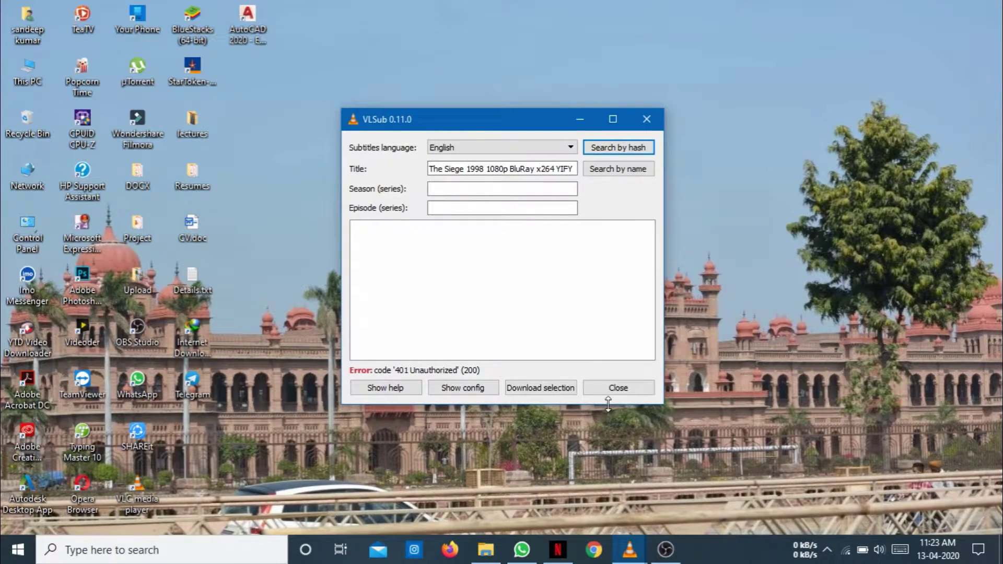
{"action": "mouse_move", "coordinate": [620, 557]}
{"action": "left_click", "coordinate": [570, 423]}
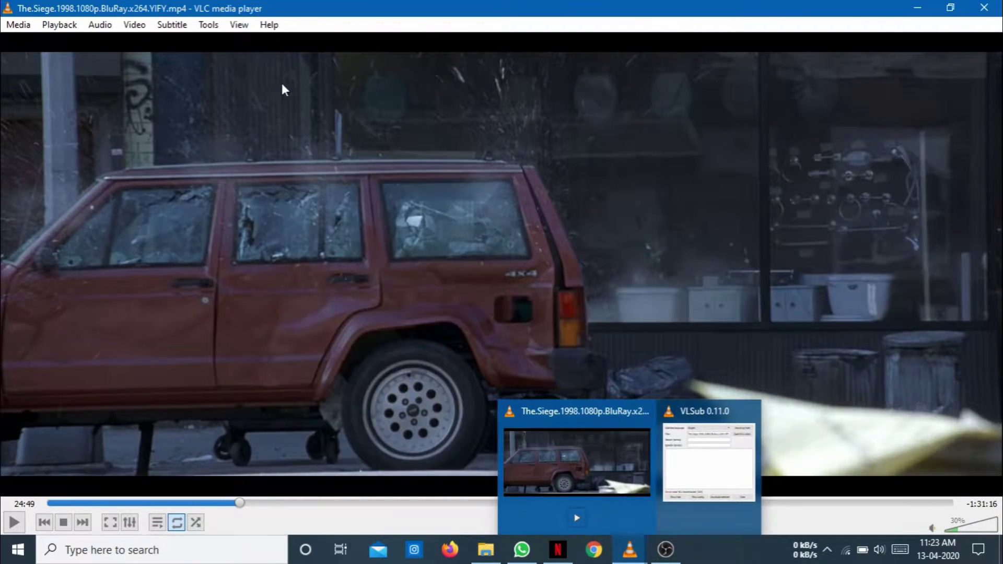
Step: Search for English subtitles by name in VLSub for the open movie, and put the dialog and player away
{"action": "left_click", "coordinate": [235, 21]}
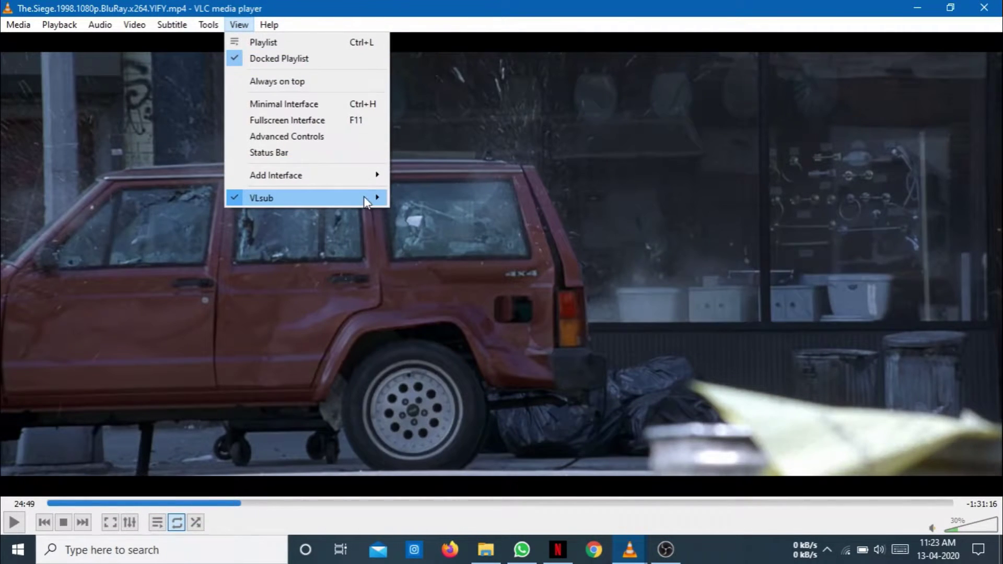
{"action": "mouse_move", "coordinate": [367, 200]}
{"action": "left_click", "coordinate": [413, 200]}
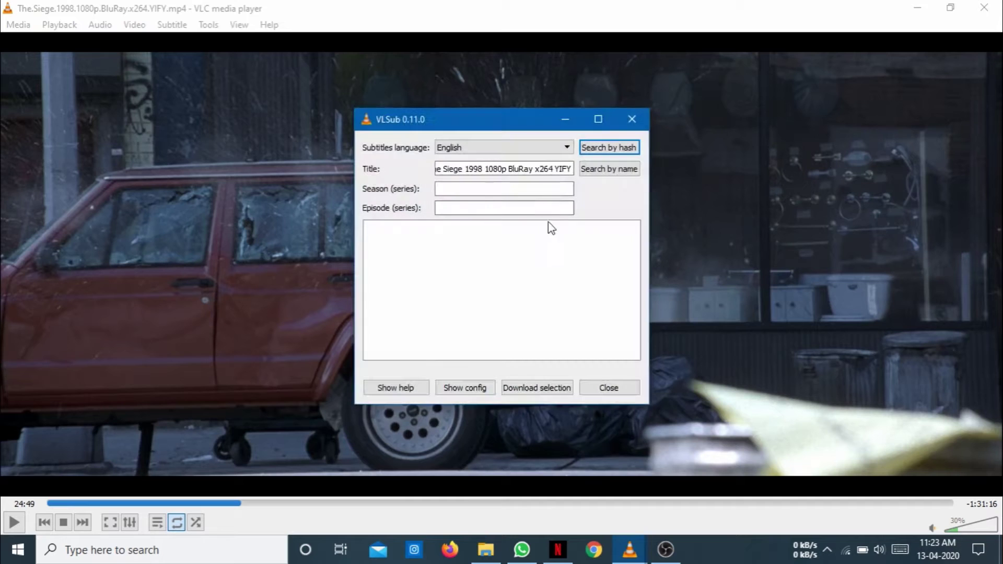
{"action": "left_click", "coordinate": [611, 173]}
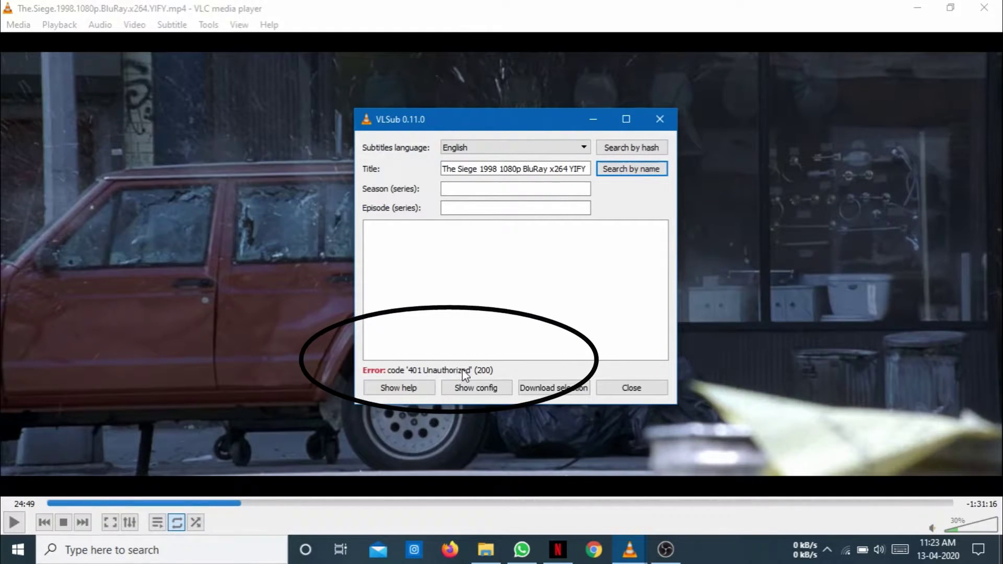
{"action": "left_click", "coordinate": [618, 389]}
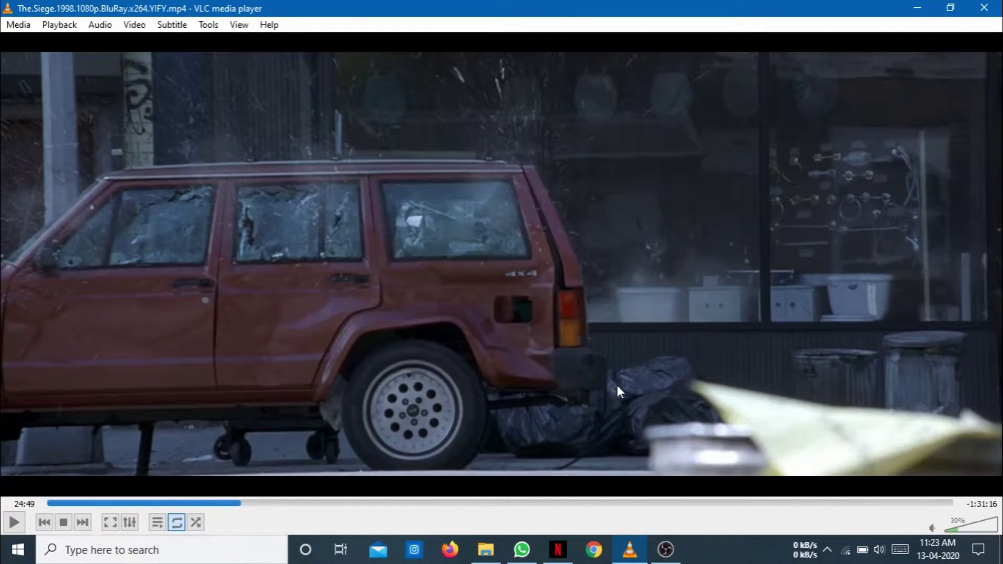
{"action": "left_click", "coordinate": [921, 7]}
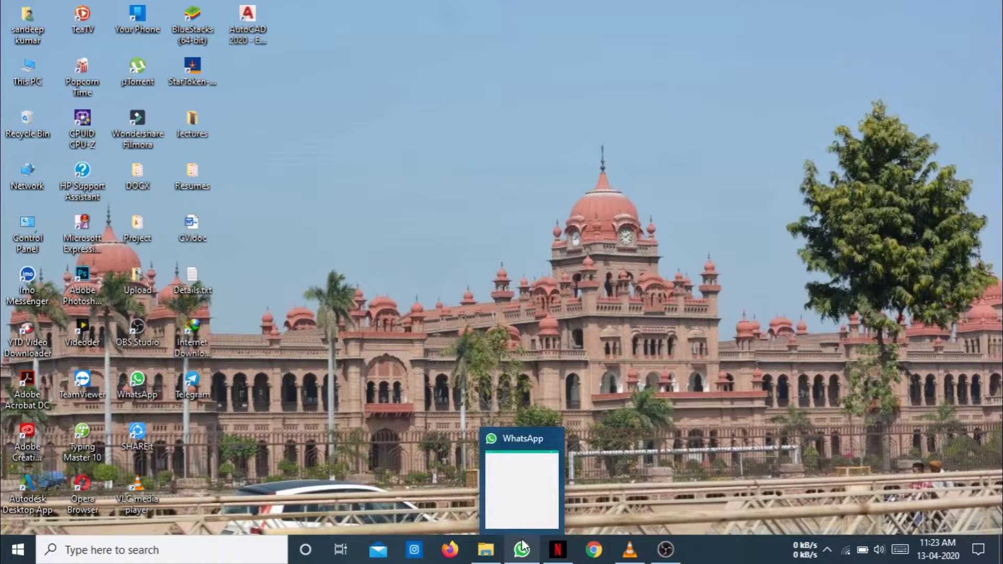
Step: Switch to File Explorer and open the Windows\System32 folder on Local Disk (C:)
{"action": "left_click", "coordinate": [478, 548]}
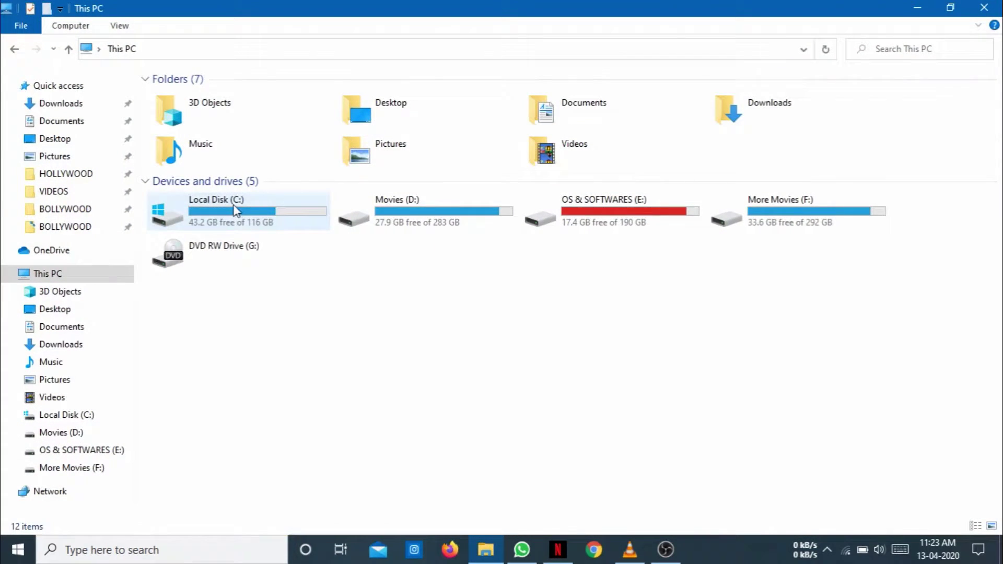
{"action": "double_click", "coordinate": [224, 208]}
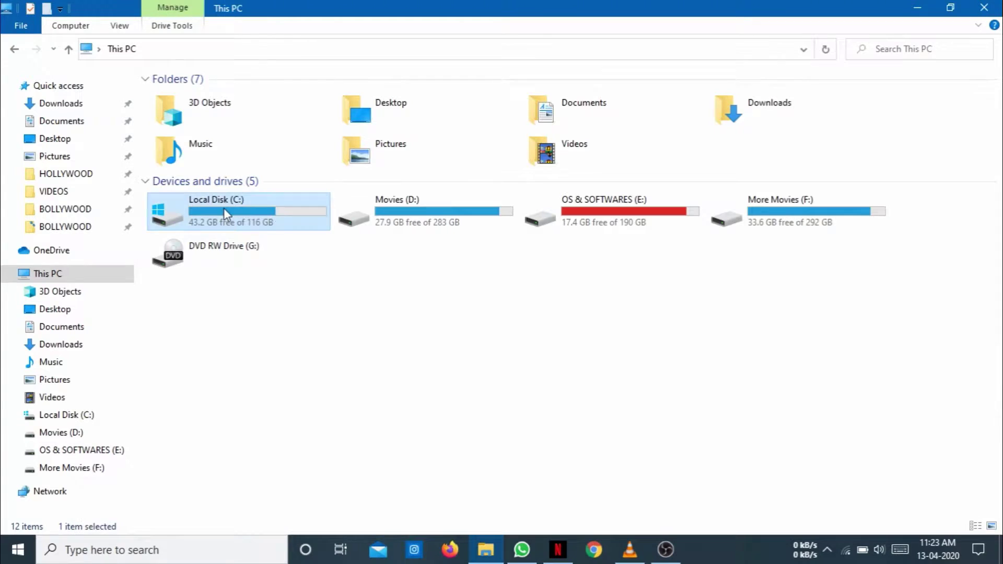
{"action": "key", "text": "Right"}
{"action": "key", "text": "Right"}
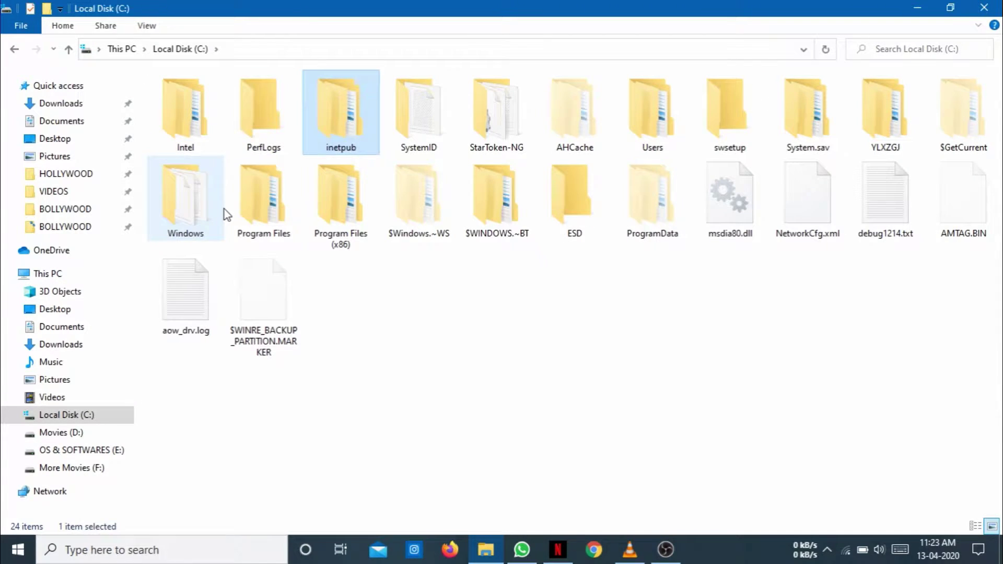
{"action": "key", "text": "Down"}
{"action": "key", "text": "Left"}
{"action": "double_click", "coordinate": [224, 209]}
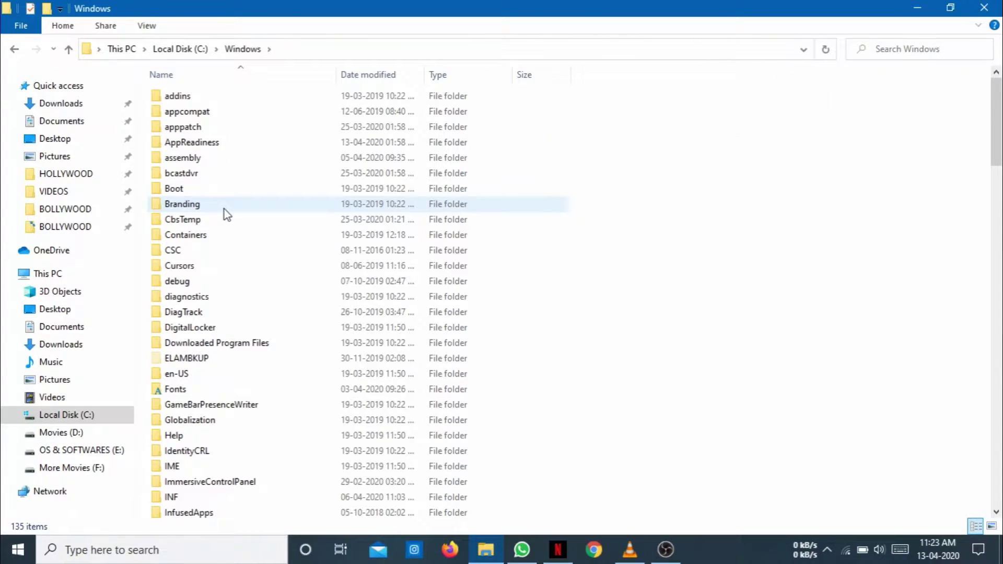
{"action": "type", "text": "sys"}
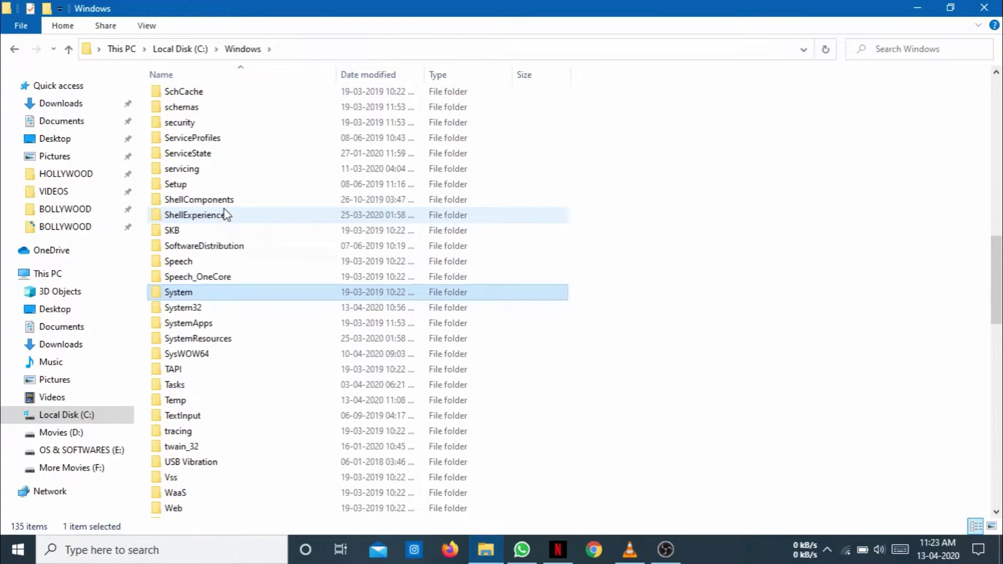
{"action": "key", "text": "Down"}
{"action": "key", "text": "Return"}
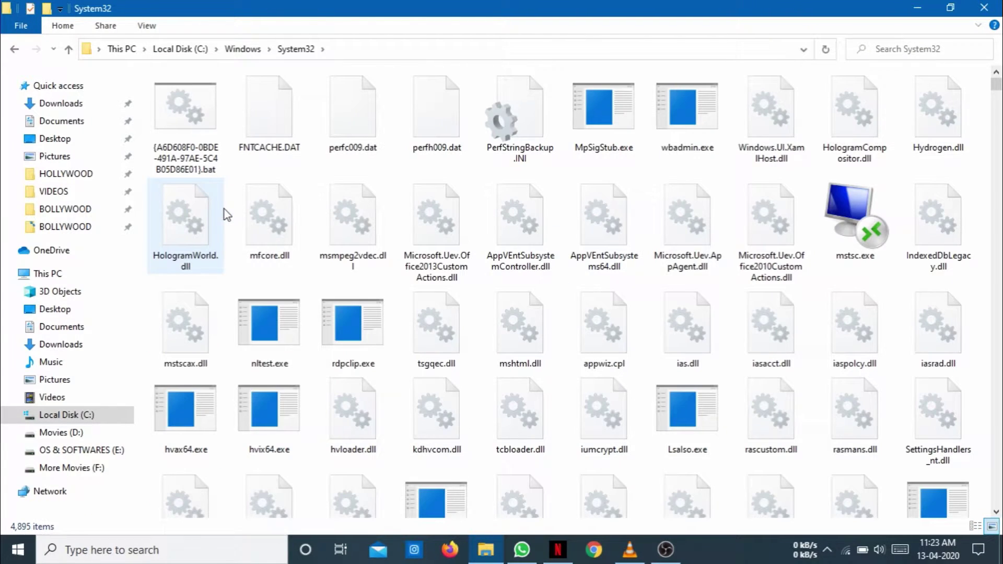
Step: Find and open the drivers folder inside System32
{"action": "type", "text": "d"}
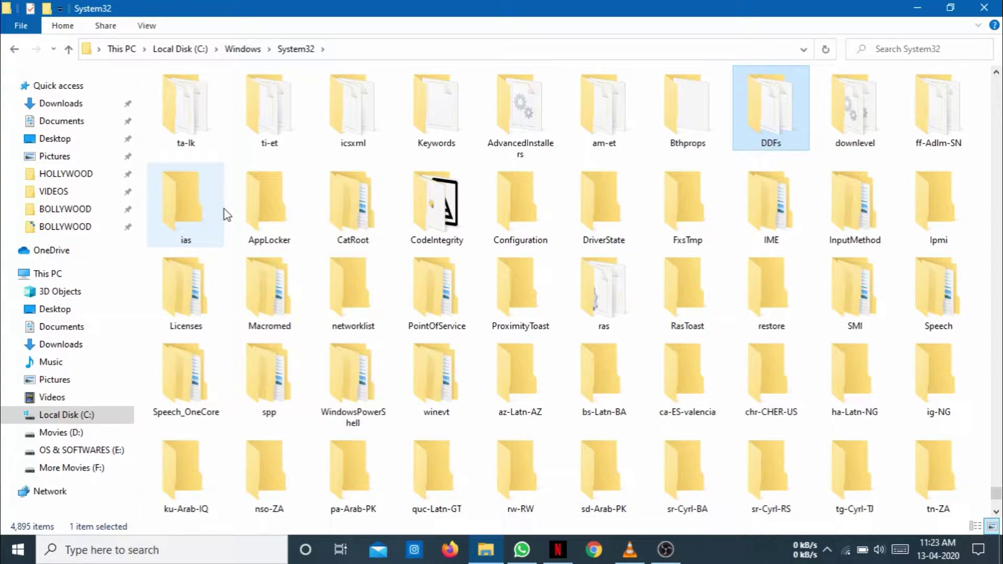
{"action": "key", "text": "Up"}
{"action": "key", "text": "Up"}
{"action": "key", "text": "Up"}
{"action": "key", "text": "Up"}
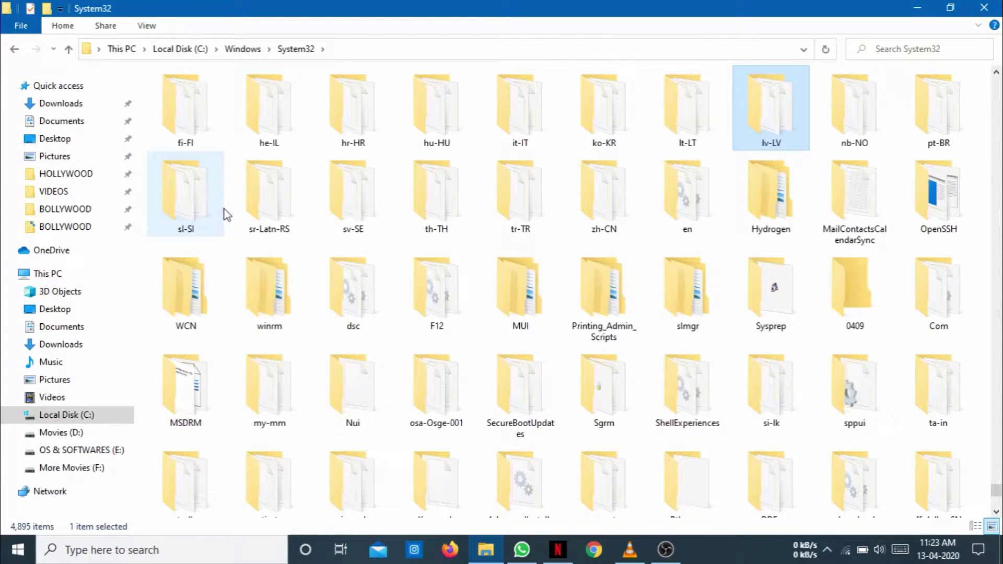
{"action": "key", "text": "Up"}
{"action": "key", "text": "Up"}
{"action": "key", "text": "Up"}
{"action": "key", "text": "Up"}
{"action": "key", "text": "Up"}
{"action": "key", "text": "Up"}
{"action": "key", "text": "Up"}
{"action": "key", "text": "Up"}
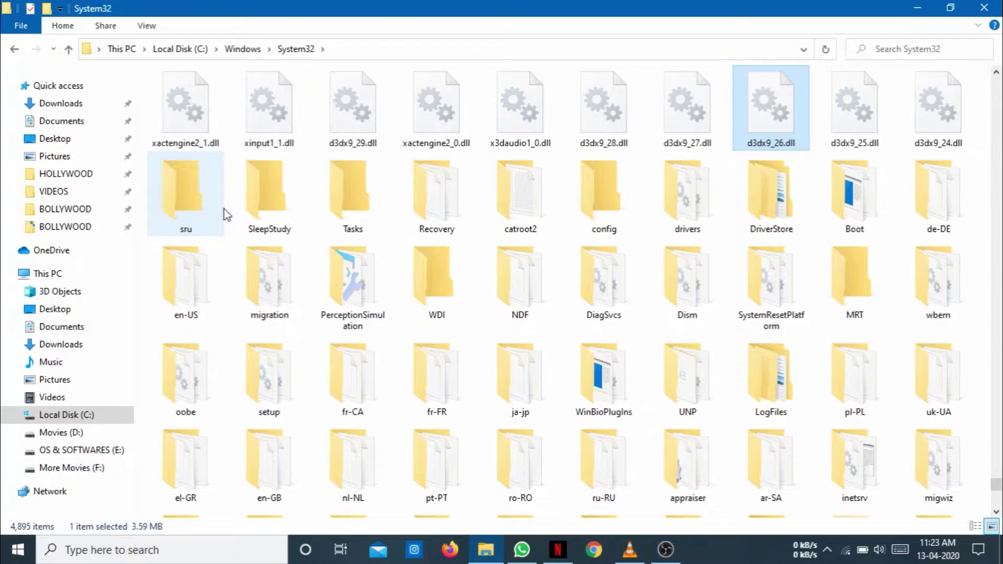
{"action": "key", "text": "Down"}
{"action": "key", "text": "Left"}
{"action": "key", "text": "Return"}
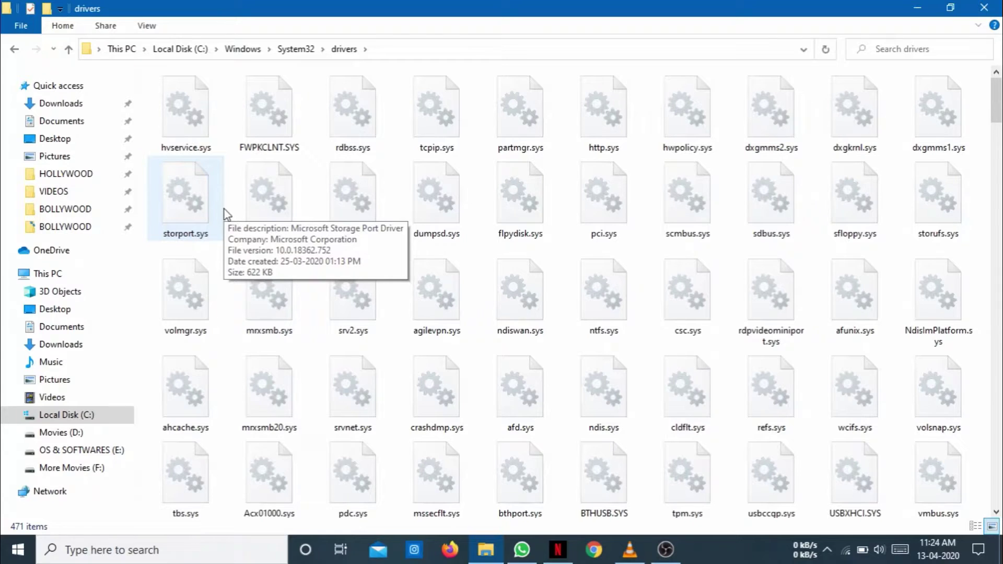
Step: Copy the hosts file from the etc subfolder of drivers onto the desktop
{"action": "type", "text": "etc"}
{"action": "key", "text": "Return"}
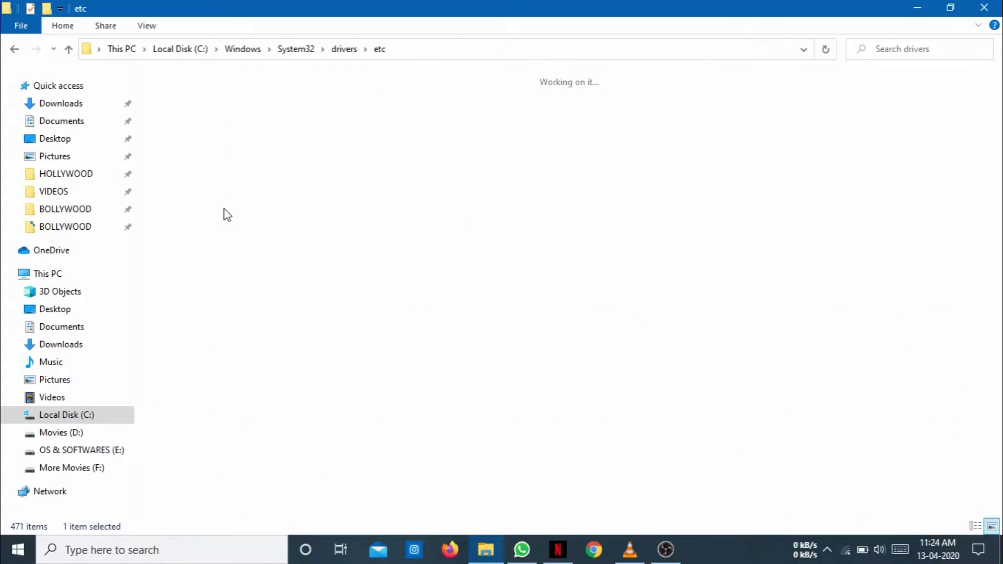
{"action": "type", "text": "hosts"}
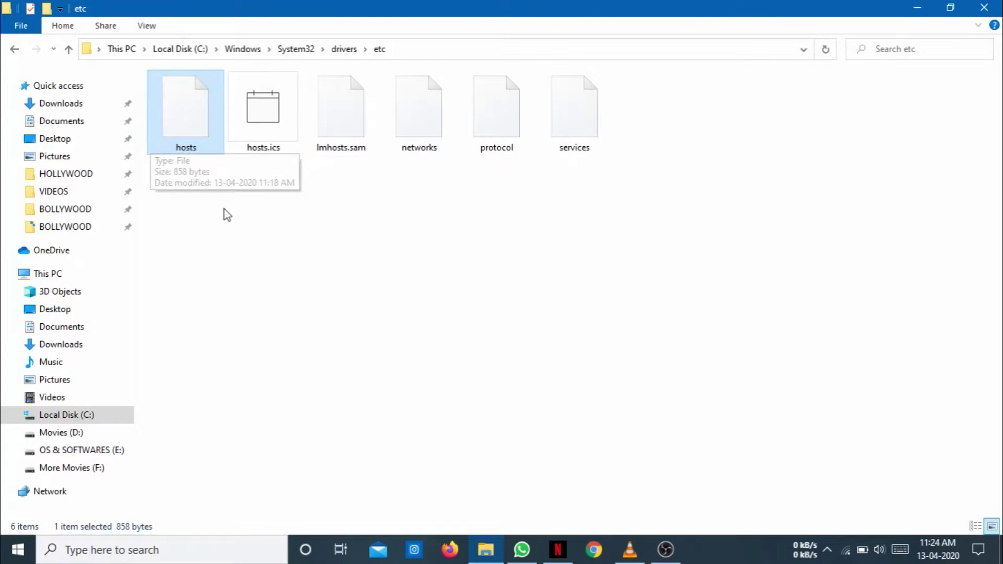
{"action": "left_click", "coordinate": [915, 8]}
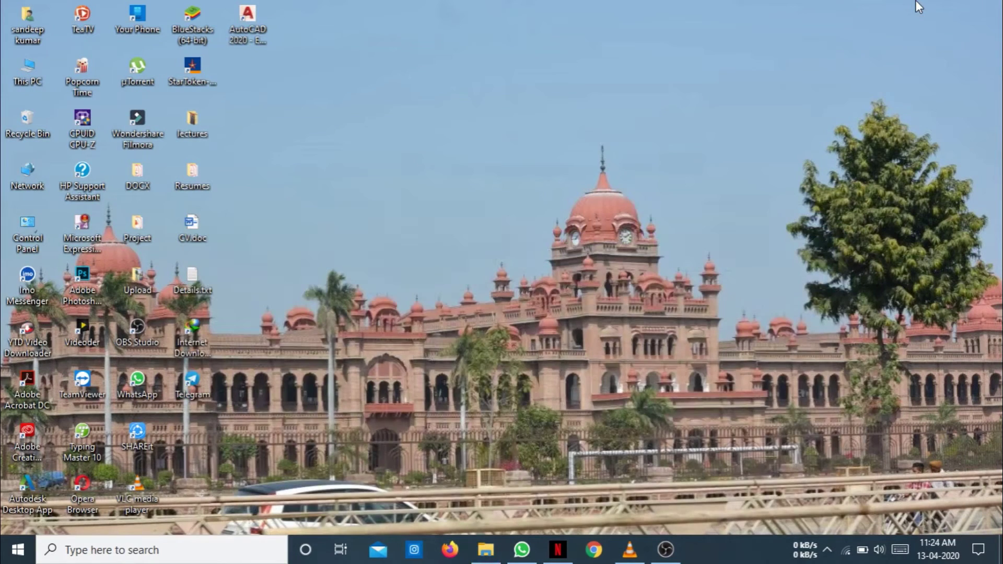
{"action": "right_click", "coordinate": [397, 161]}
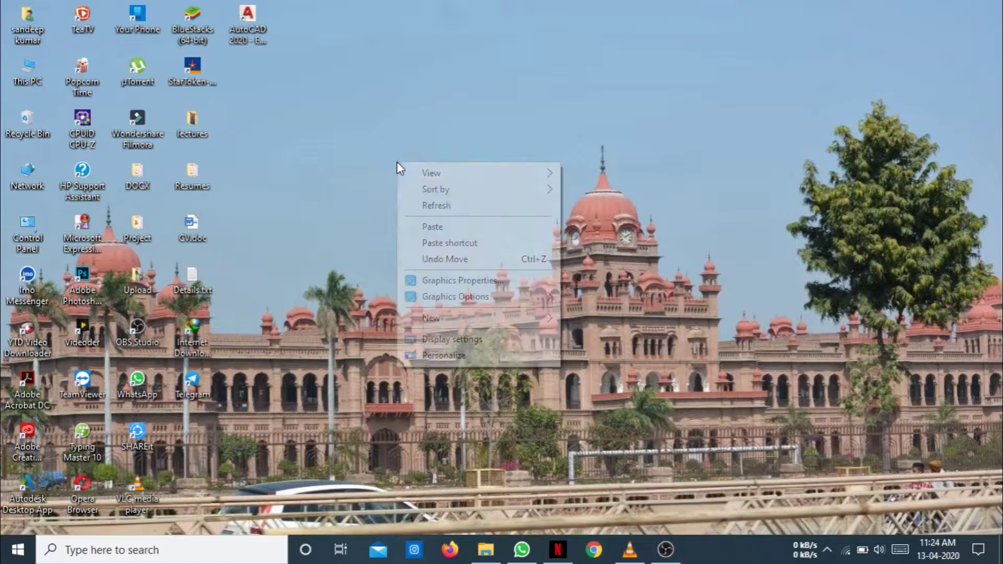
{"action": "left_click", "coordinate": [433, 227]}
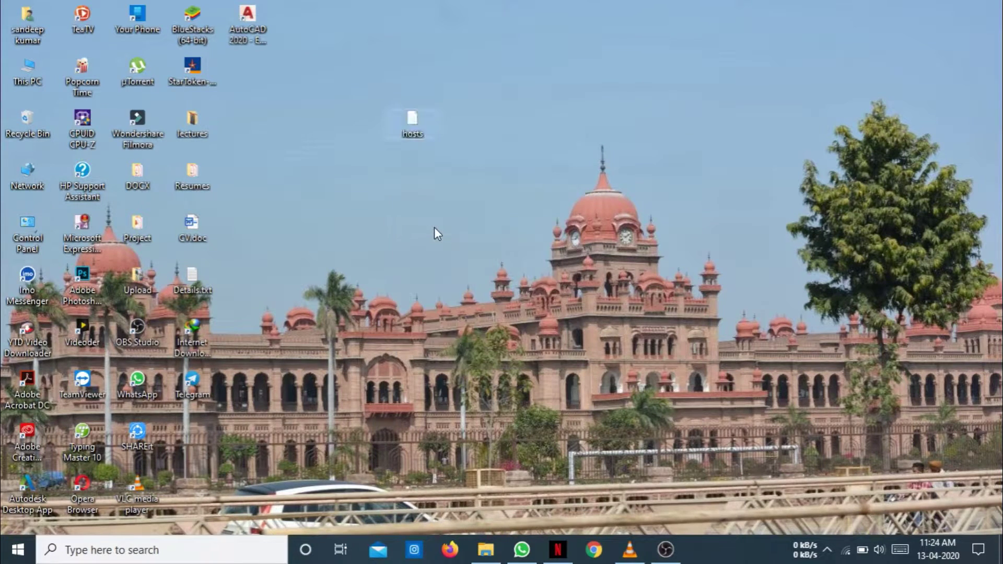
Step: Open the desktop copy of the hosts file with Notepad
{"action": "right_click", "coordinate": [419, 120]}
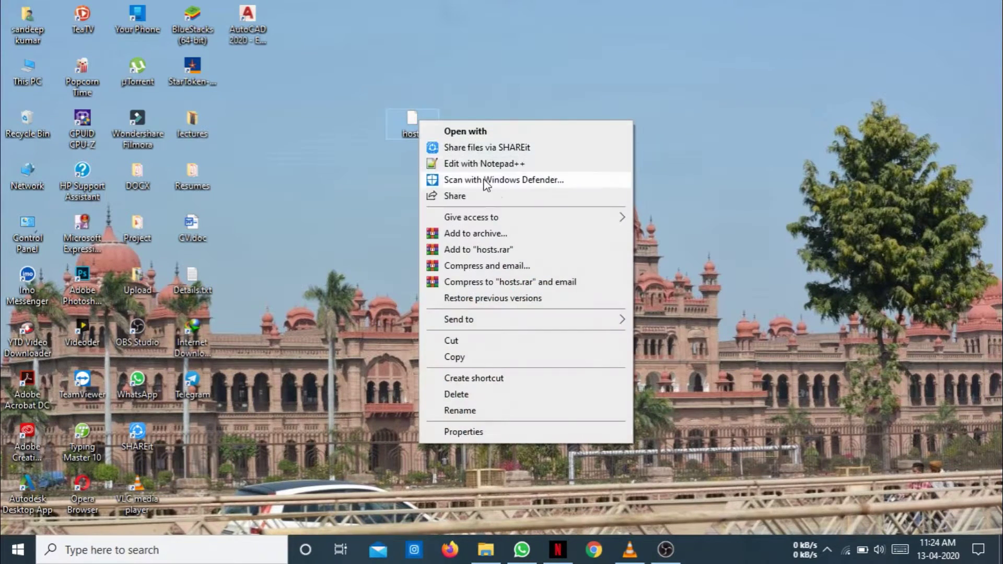
{"action": "left_click", "coordinate": [490, 132]}
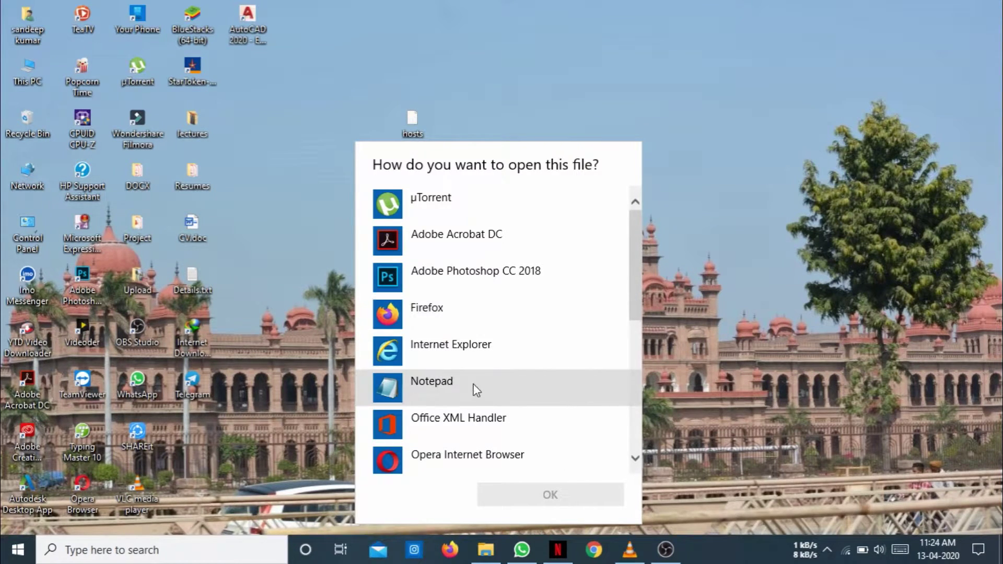
{"action": "left_click", "coordinate": [458, 398]}
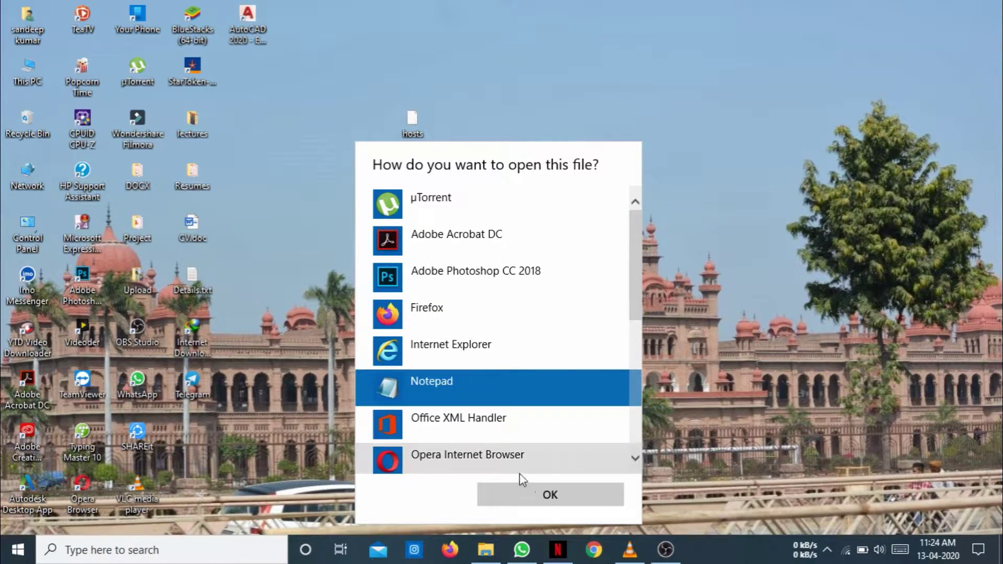
{"action": "left_click", "coordinate": [553, 495]}
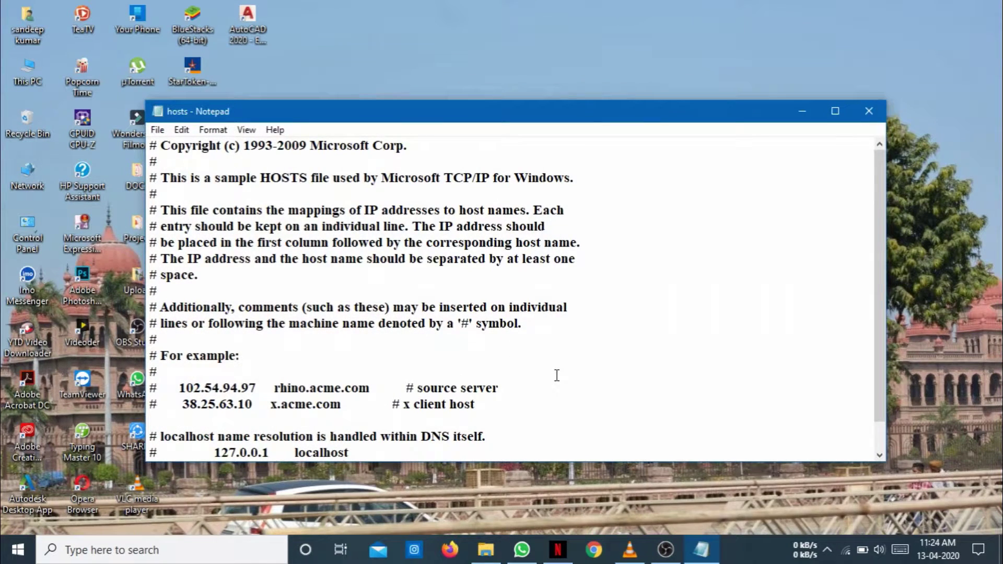
Step: Add the entry "92.240.234.122 api.opensubtitles.org" at the end of the hosts file, leaving a blank line above it
{"action": "scroll", "coordinate": [557, 375], "scroll_direction": "down", "scroll_amount": 1}
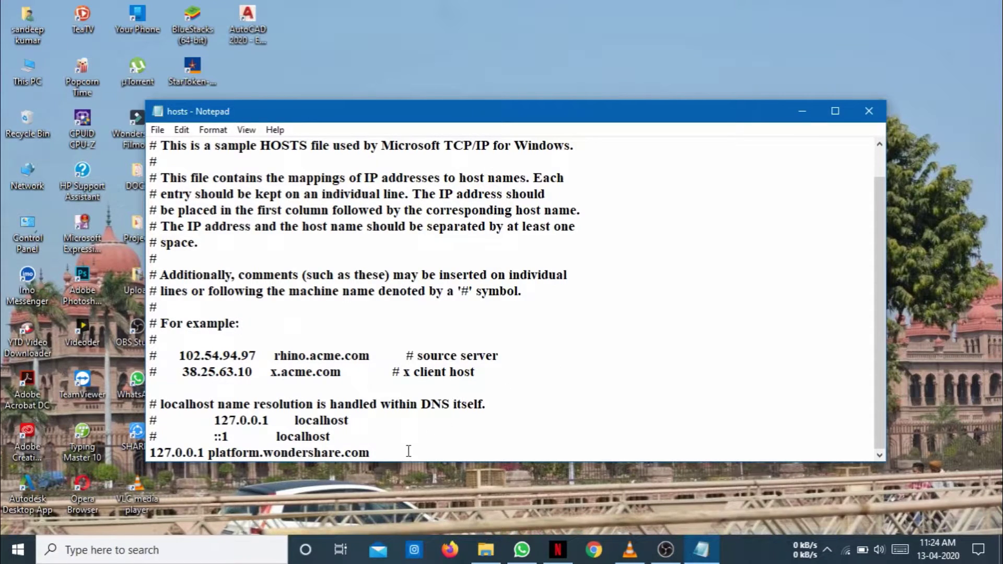
{"action": "key", "text": "Return"}
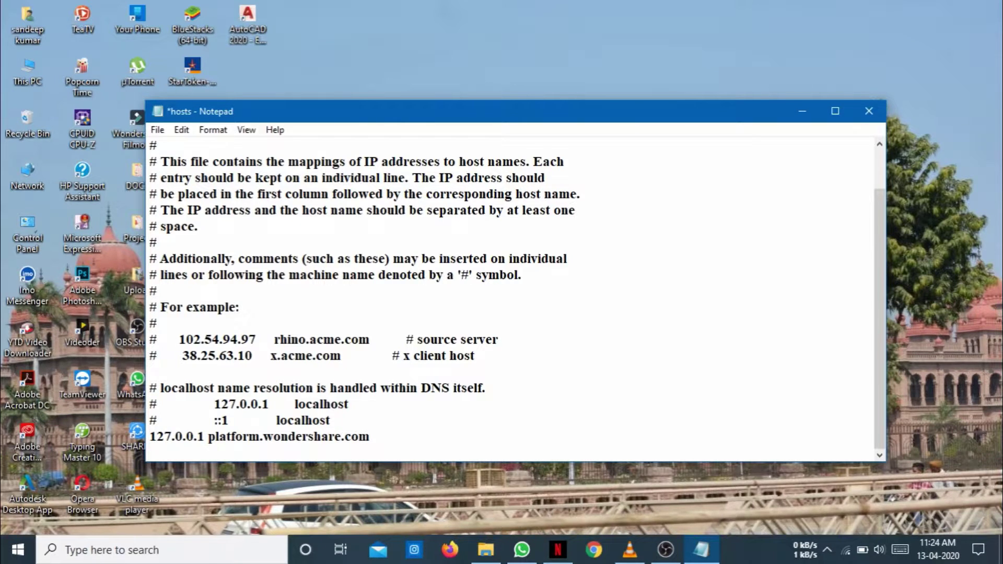
{"action": "key", "text": "Return"}
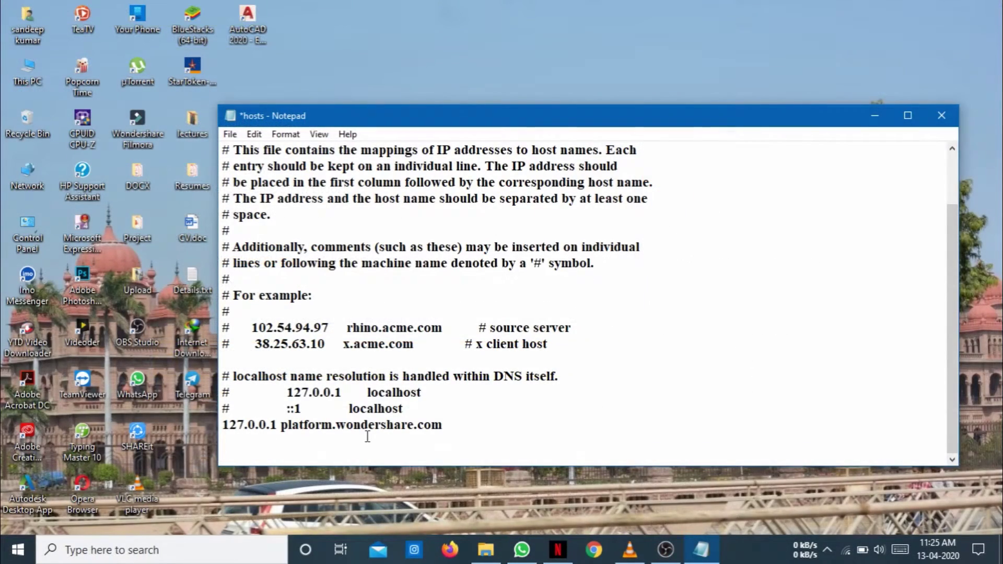
{"action": "type", "text": "92.240.234.122 api.opensubtitles.org"}
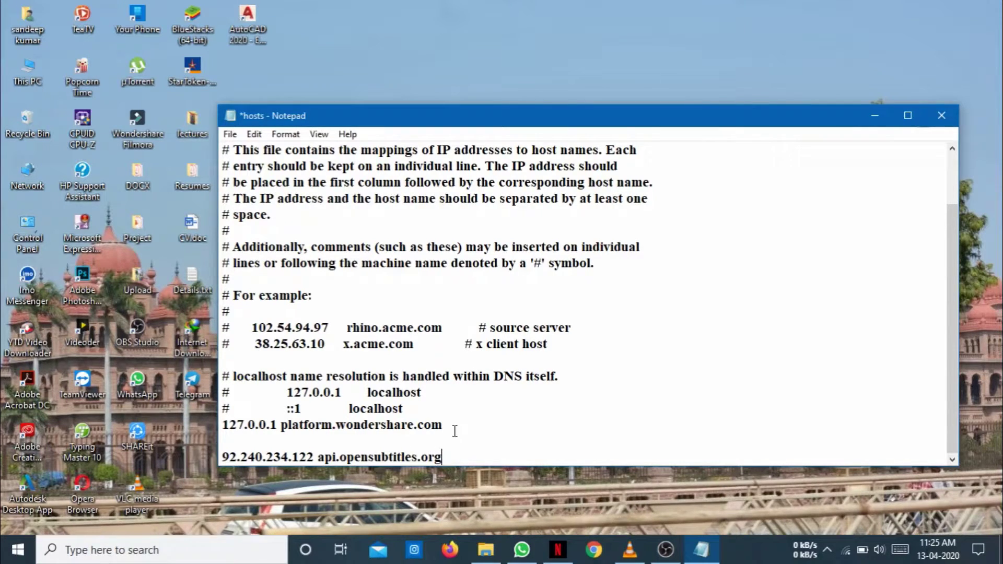
Step: Save the edited hosts file under its existing name and close Notepad
{"action": "left_click", "coordinate": [231, 135]}
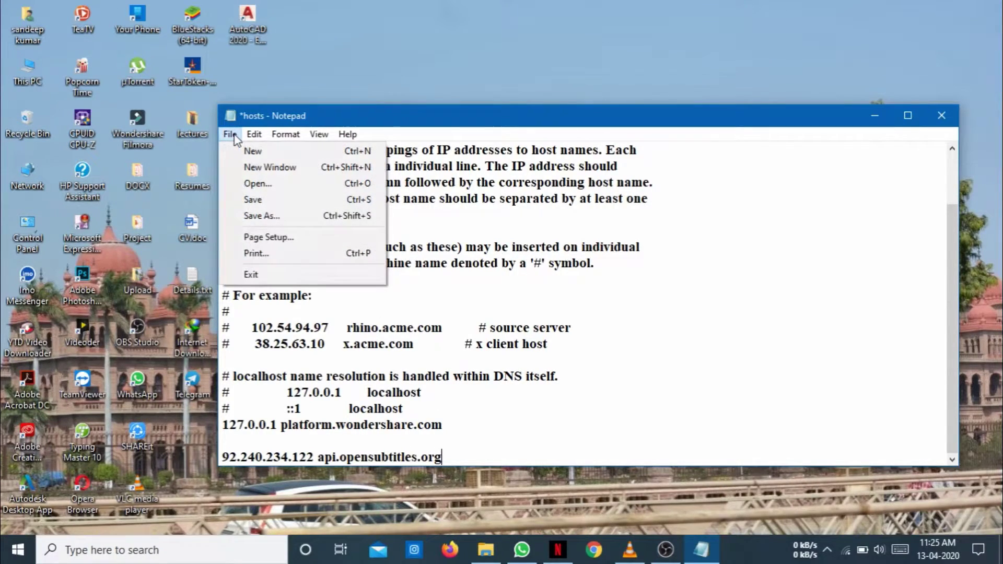
{"action": "left_click", "coordinate": [253, 200]}
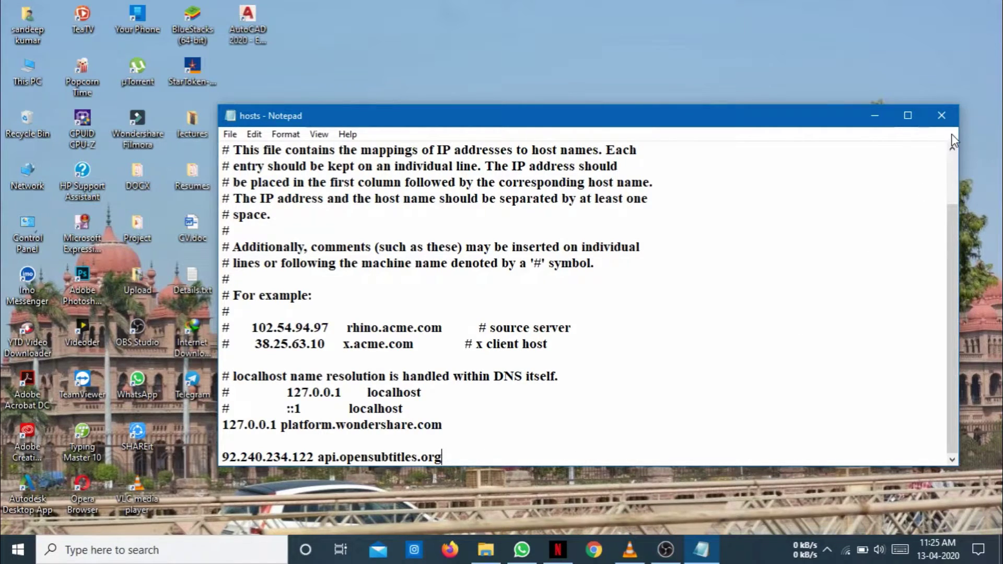
{"action": "left_click", "coordinate": [947, 114]}
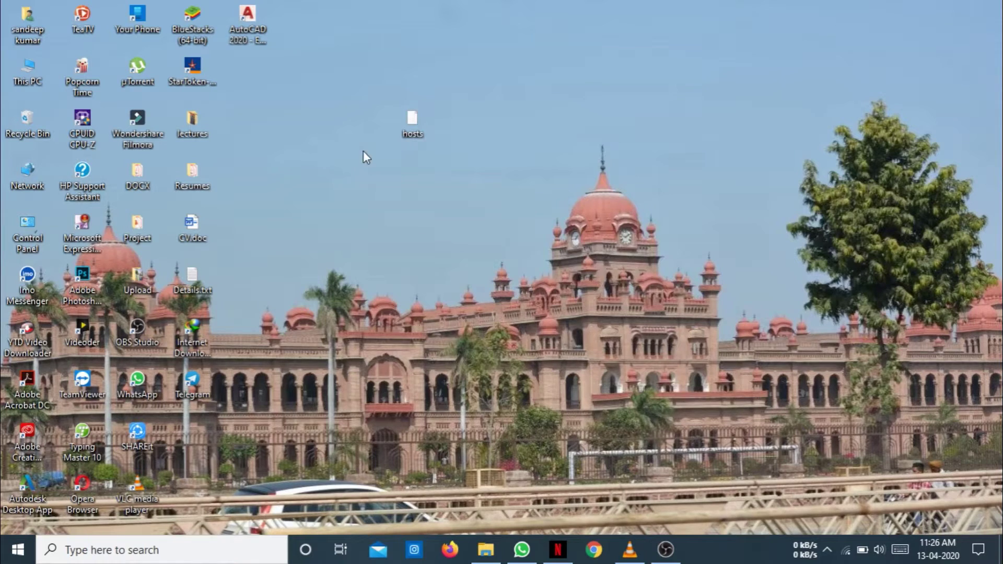
Step: Copy the edited hosts file from the desktop into the etc folder, replacing the existing hosts file there
{"action": "right_click", "coordinate": [418, 123]}
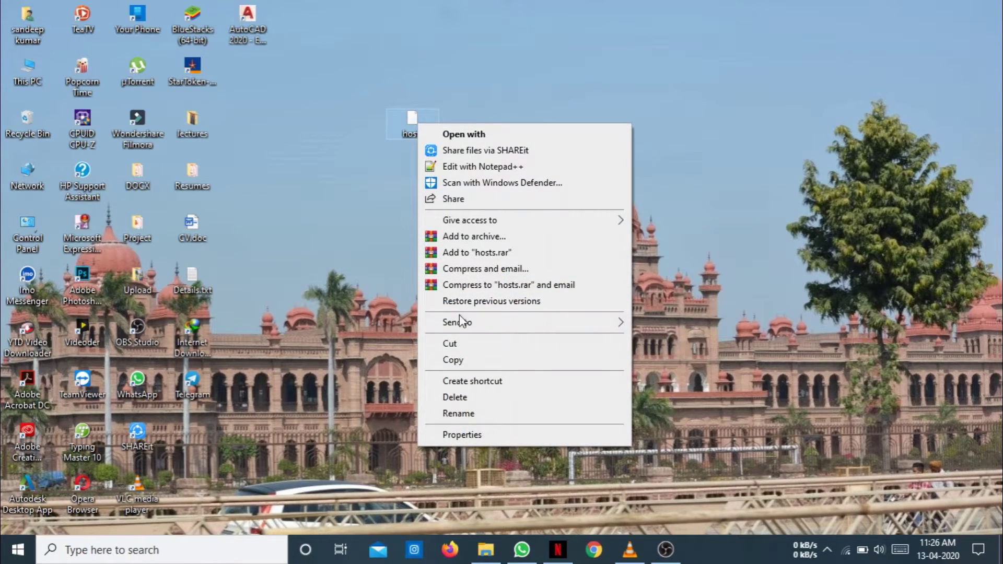
{"action": "left_click", "coordinate": [461, 365]}
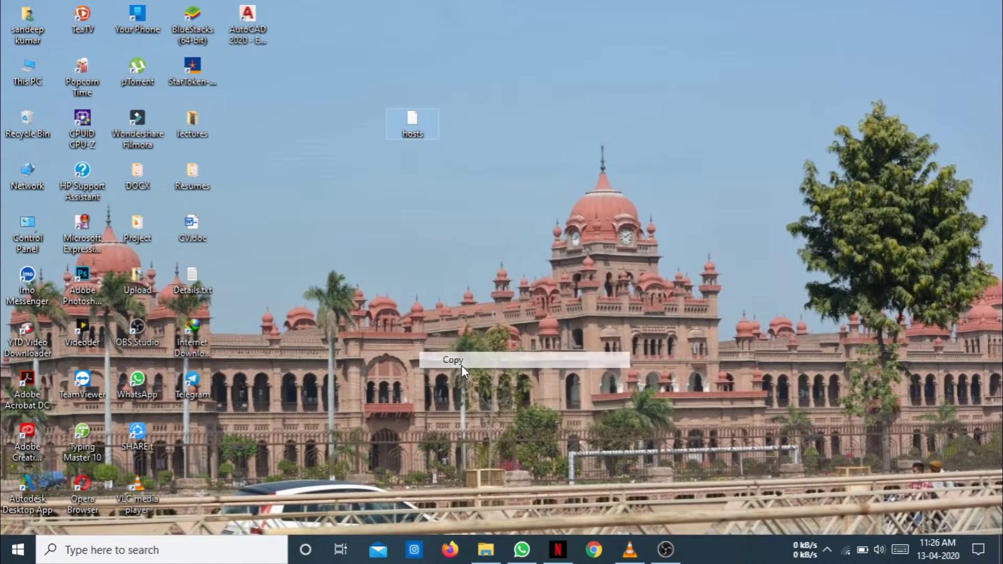
{"action": "left_click", "coordinate": [484, 554]}
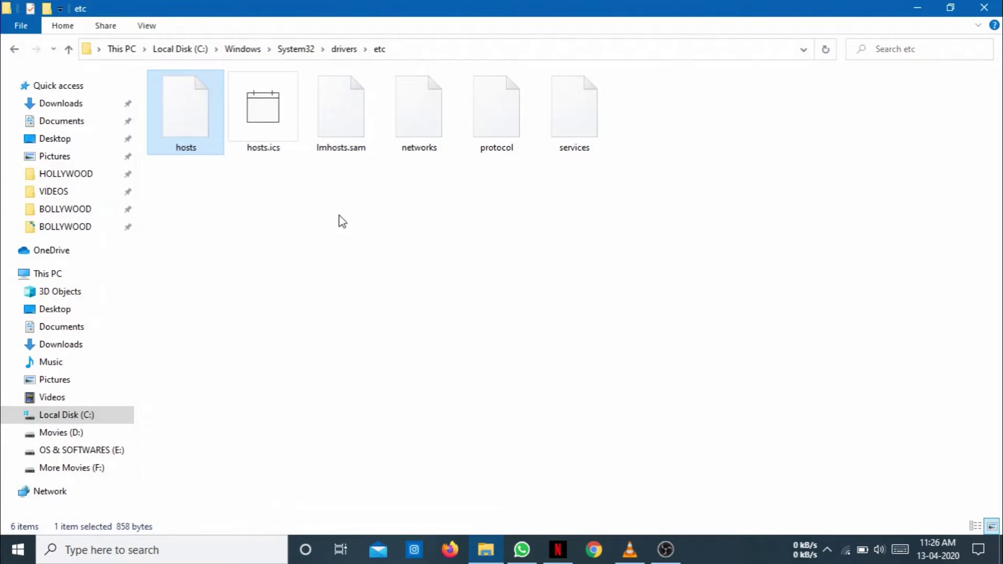
{"action": "right_click", "coordinate": [265, 219]}
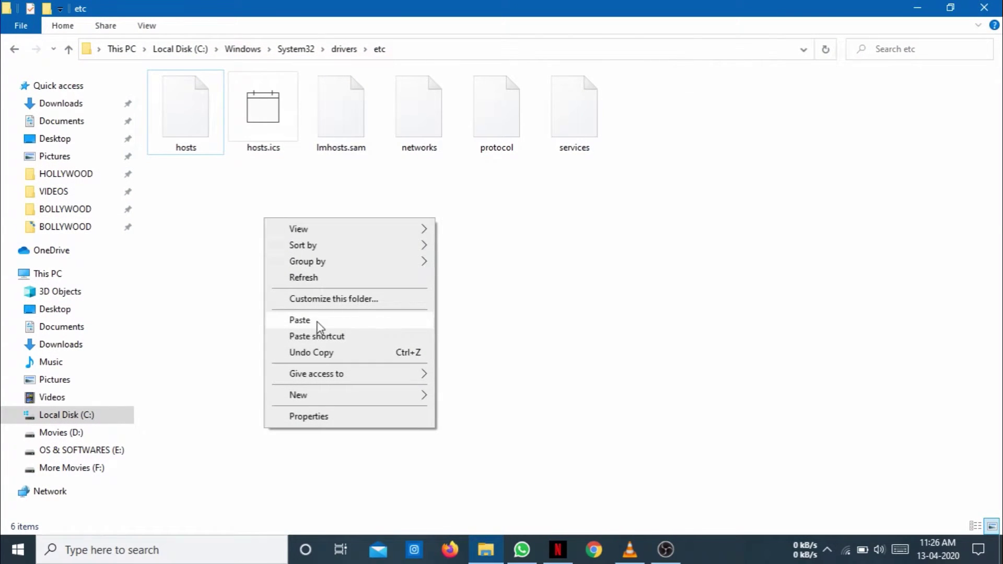
{"action": "left_click", "coordinate": [299, 321]}
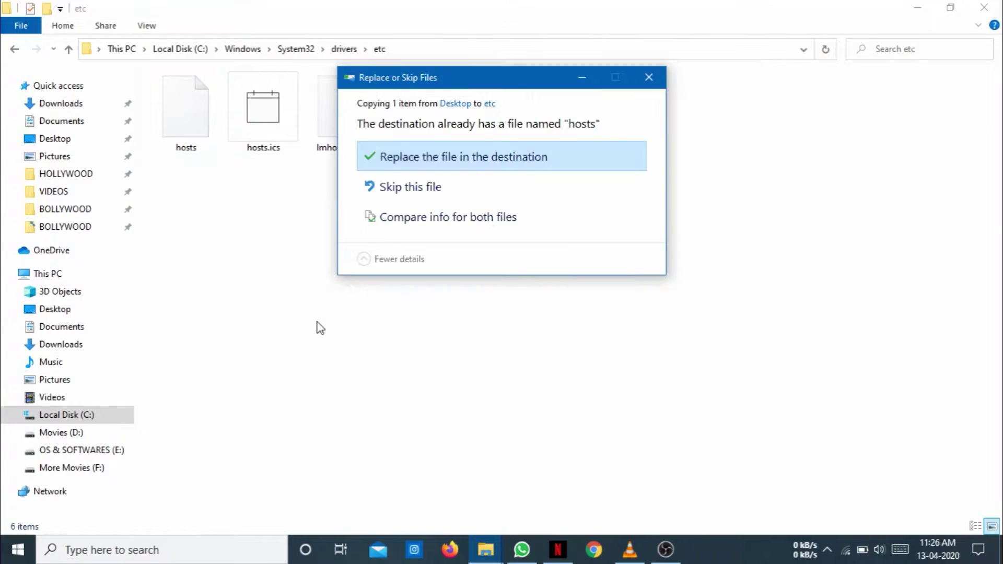
{"action": "left_click", "coordinate": [490, 156]}
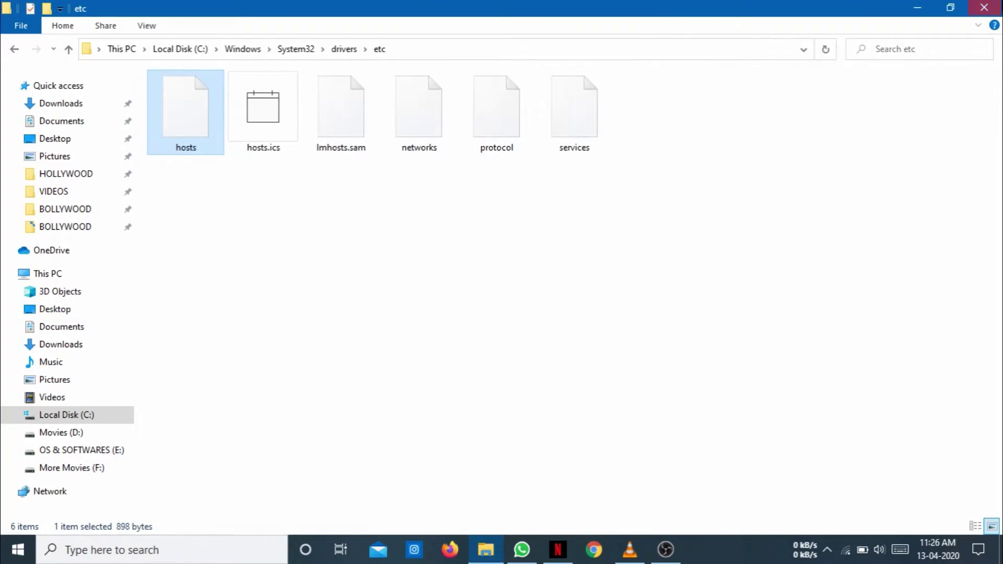
Step: Switch to VLC, search VLSub by name for English subtitles for The Siege 1998, and close the VLSub window
{"action": "key", "text": "super+d"}
{"action": "key", "text": "alt+Tab"}
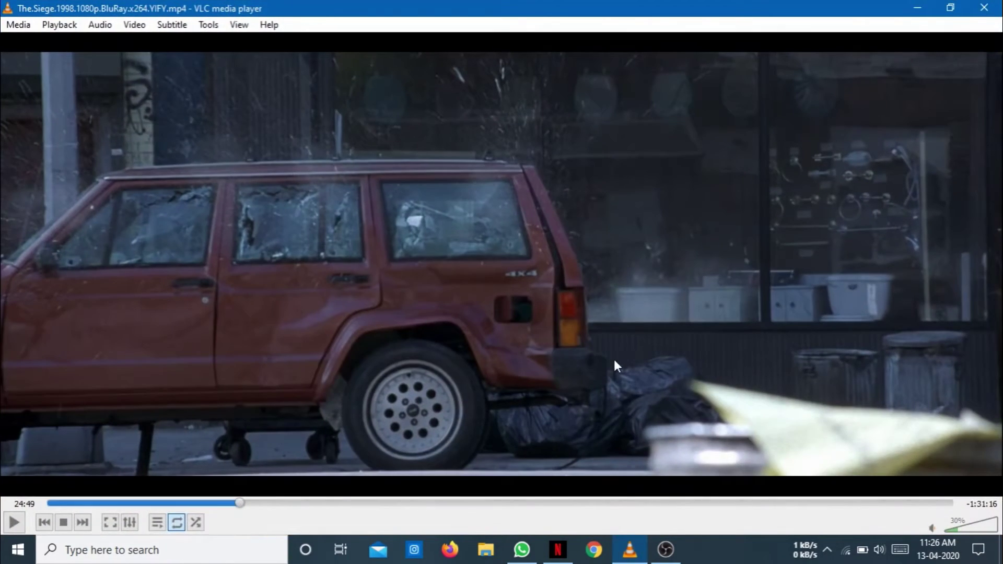
{"action": "left_click", "coordinate": [239, 25]}
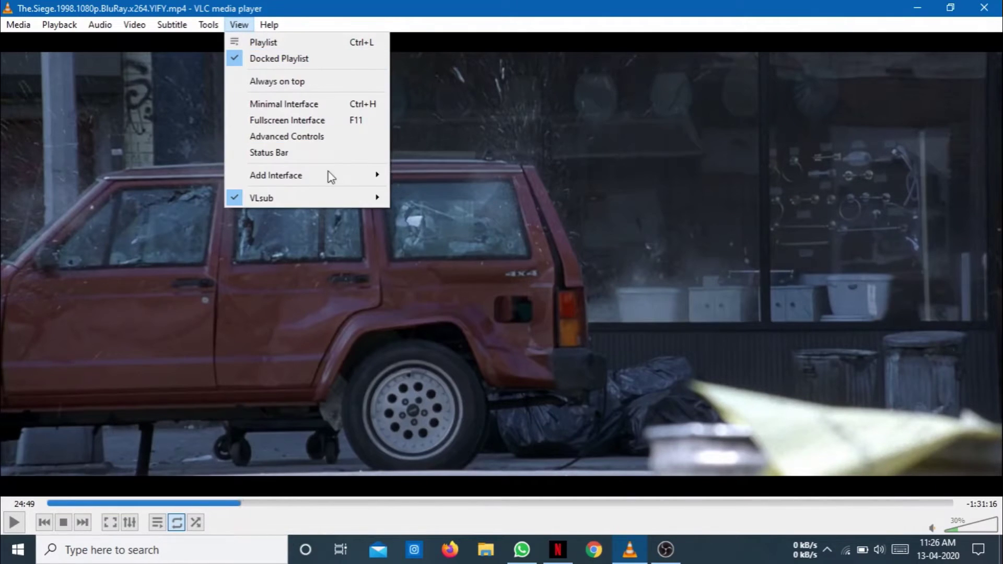
{"action": "mouse_move", "coordinate": [351, 201]}
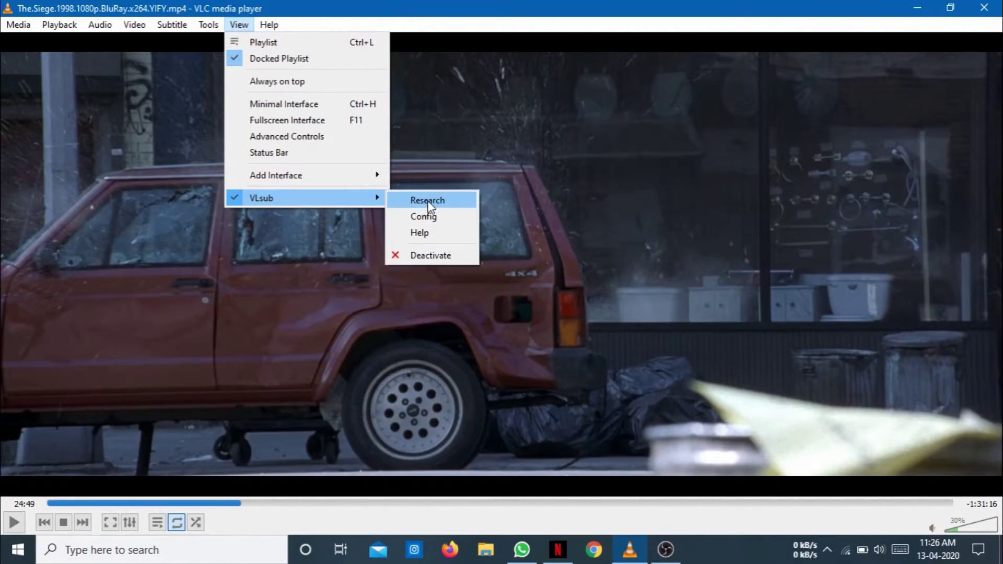
{"action": "left_click", "coordinate": [427, 201]}
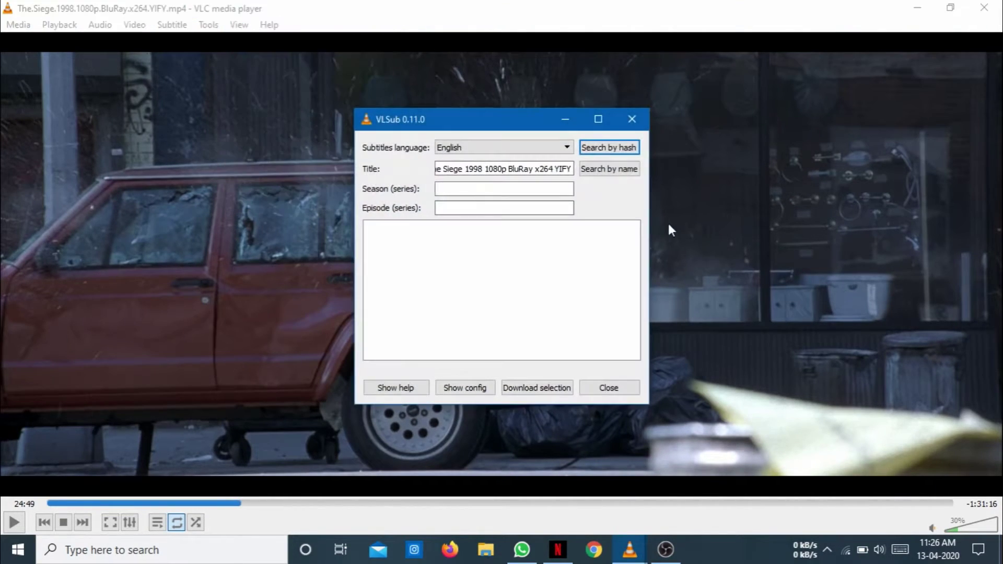
{"action": "left_click", "coordinate": [607, 170]}
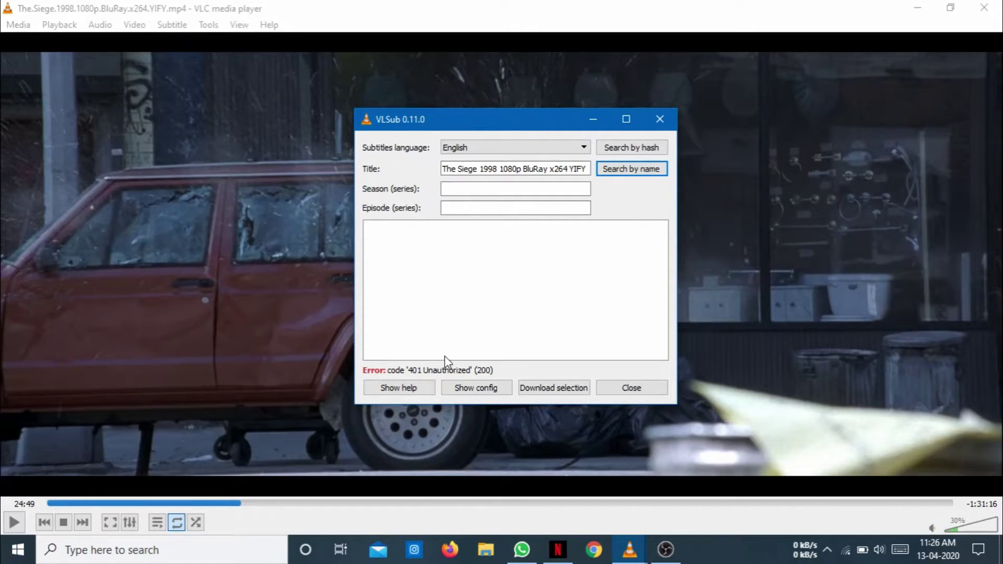
{"action": "left_click", "coordinate": [629, 387]}
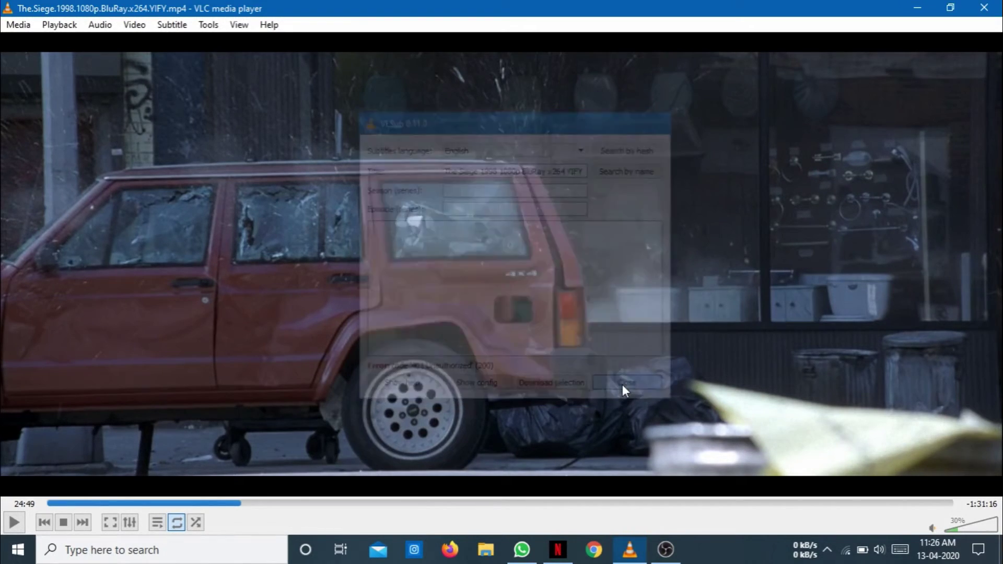
Step: Reopen the VLSub subtitle search and follow the opensubtitles.org link in its help
{"action": "left_click", "coordinate": [240, 25]}
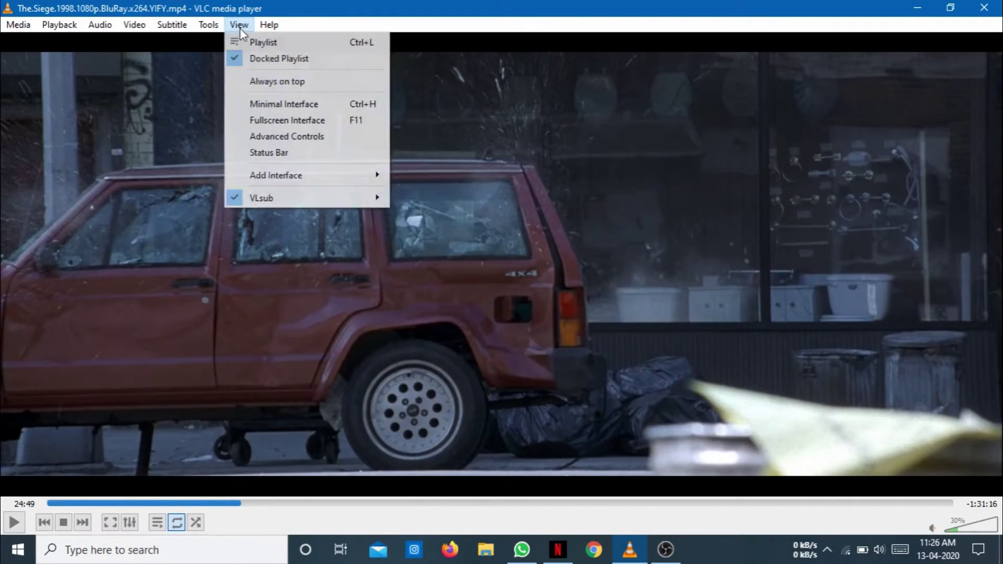
{"action": "mouse_move", "coordinate": [354, 197]}
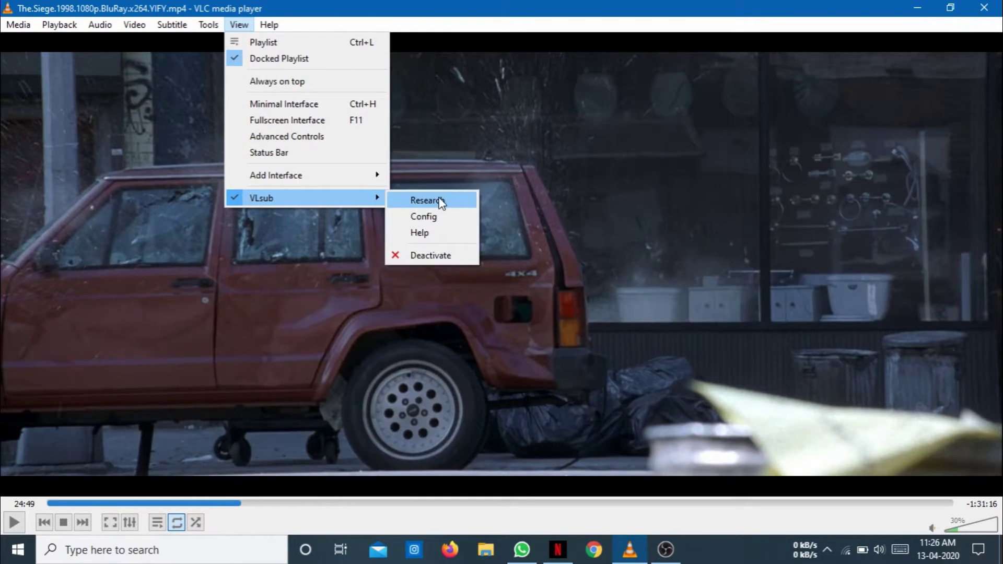
{"action": "left_click", "coordinate": [439, 201]}
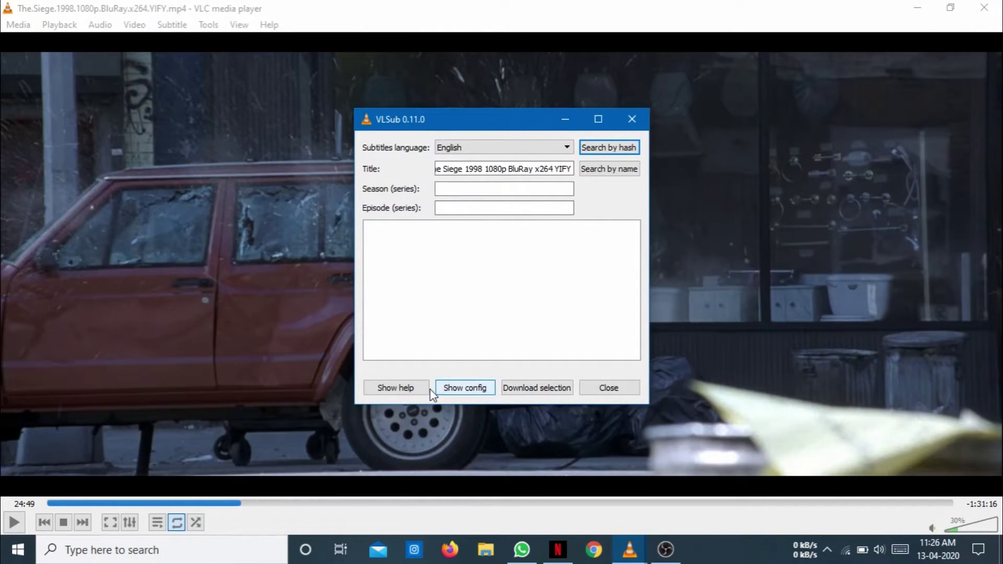
{"action": "left_click", "coordinate": [407, 390]}
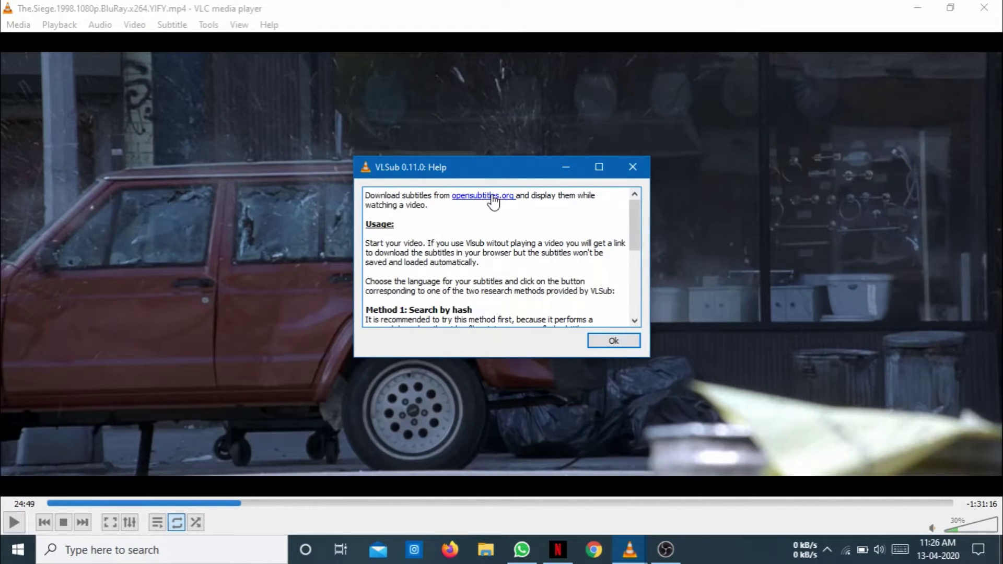
{"action": "left_click", "coordinate": [493, 196]}
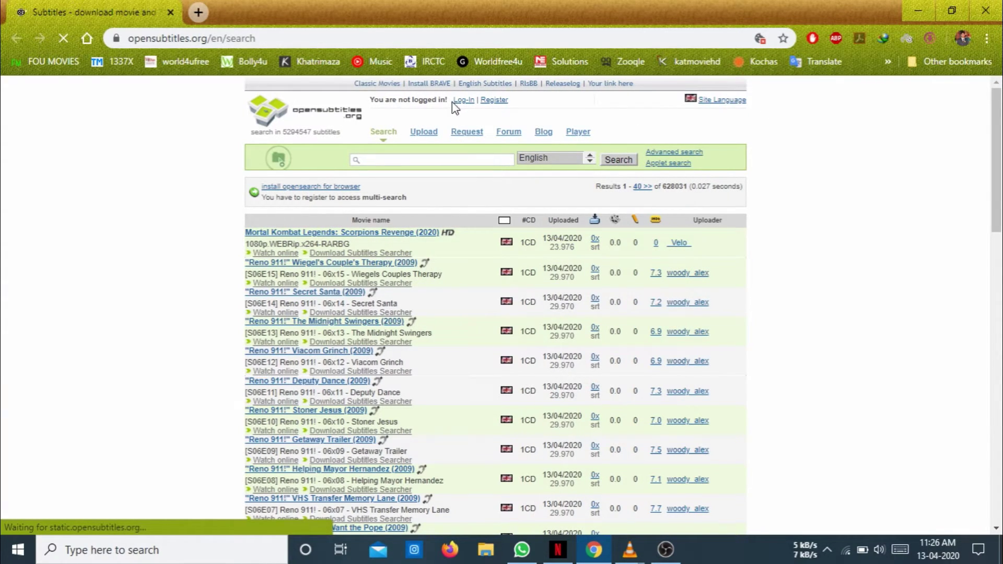
Step: View the new user registration form on opensubtitles.org and log in with the existing account's filled-in credentials
{"action": "left_click", "coordinate": [491, 101]}
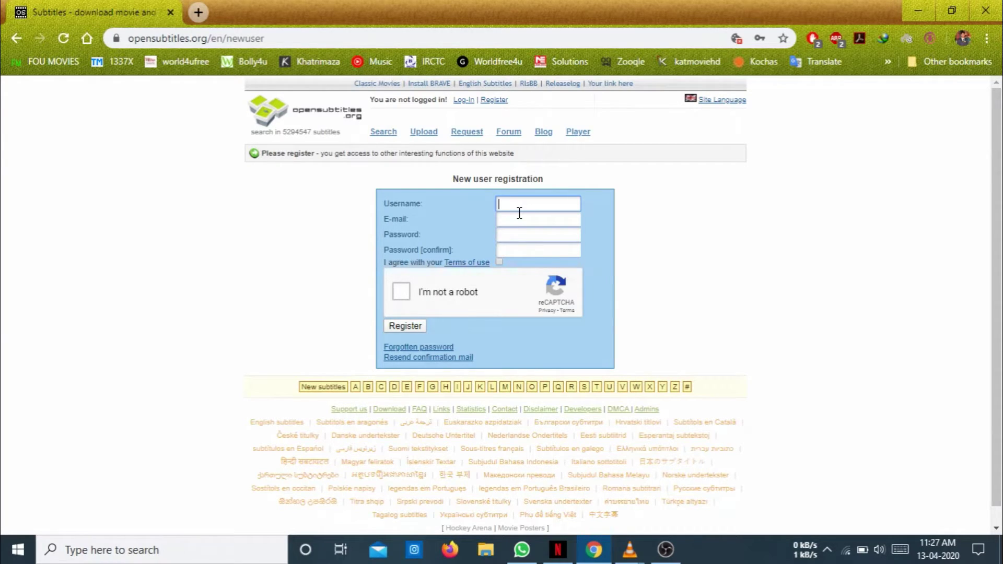
{"action": "left_click", "coordinate": [499, 263]}
{"action": "left_click", "coordinate": [463, 100]}
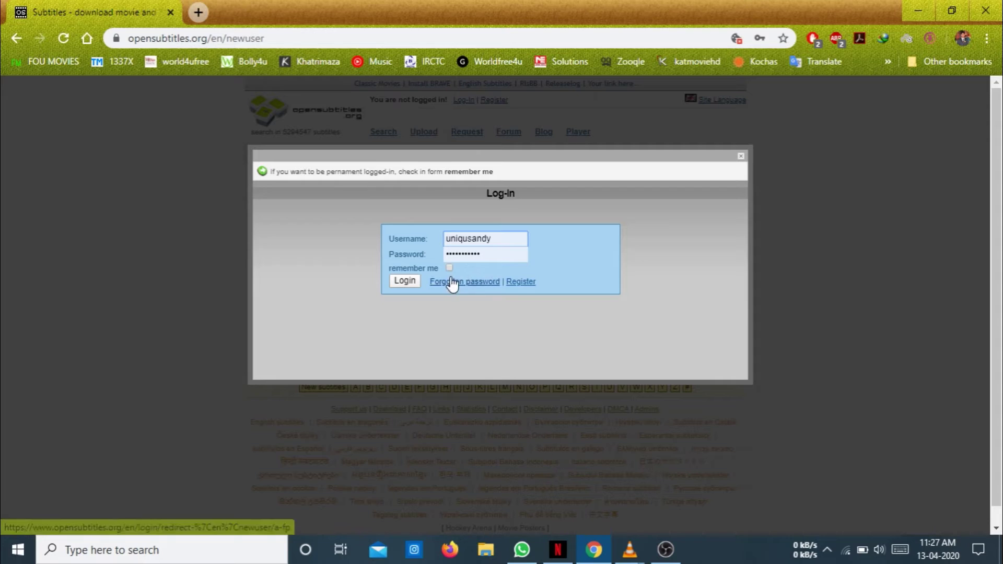
{"action": "left_click", "coordinate": [404, 283]}
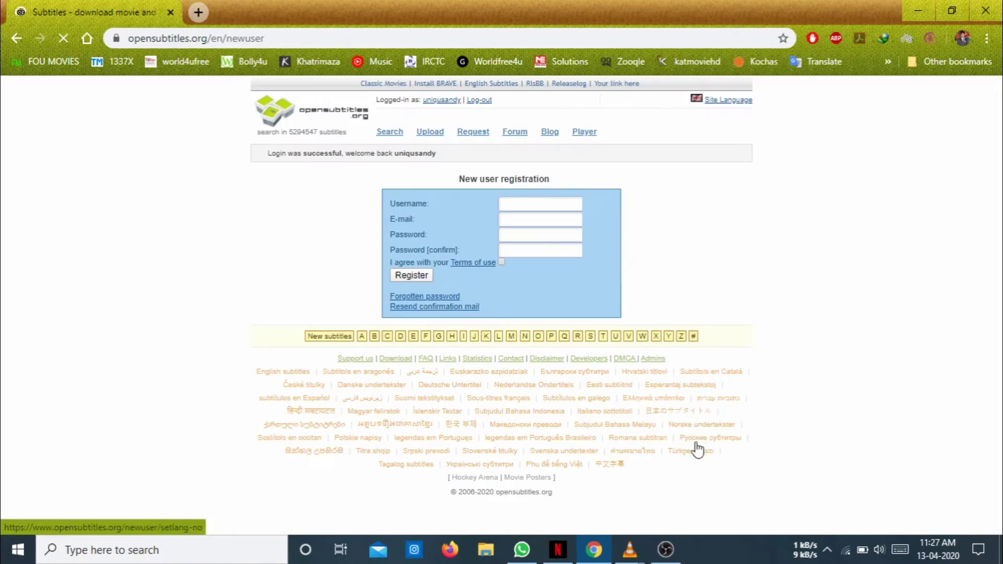
Step: Switch back to VLC and close the VLSub help to return to the subtitle search
{"action": "mouse_move", "coordinate": [591, 559]}
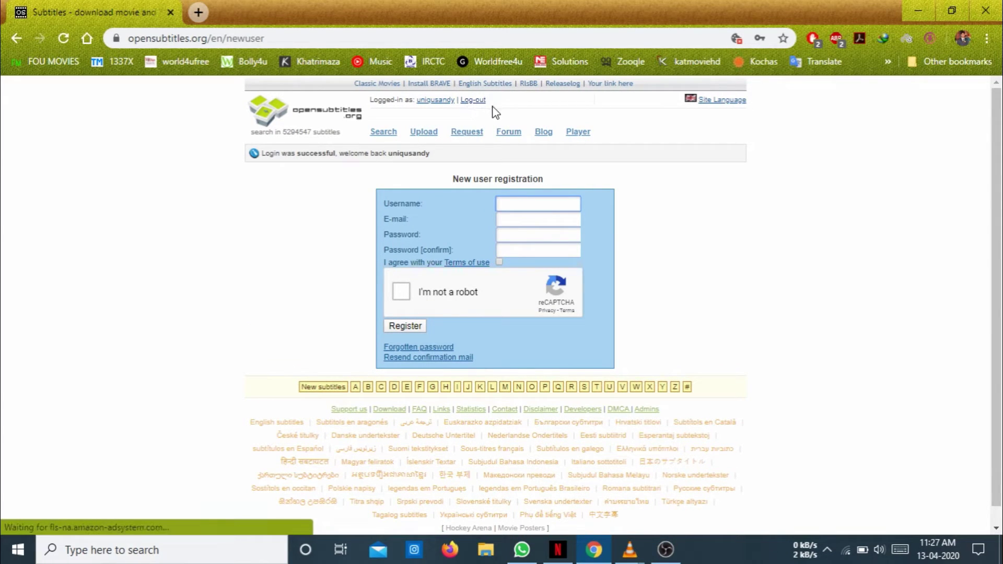
{"action": "left_click", "coordinate": [606, 560]}
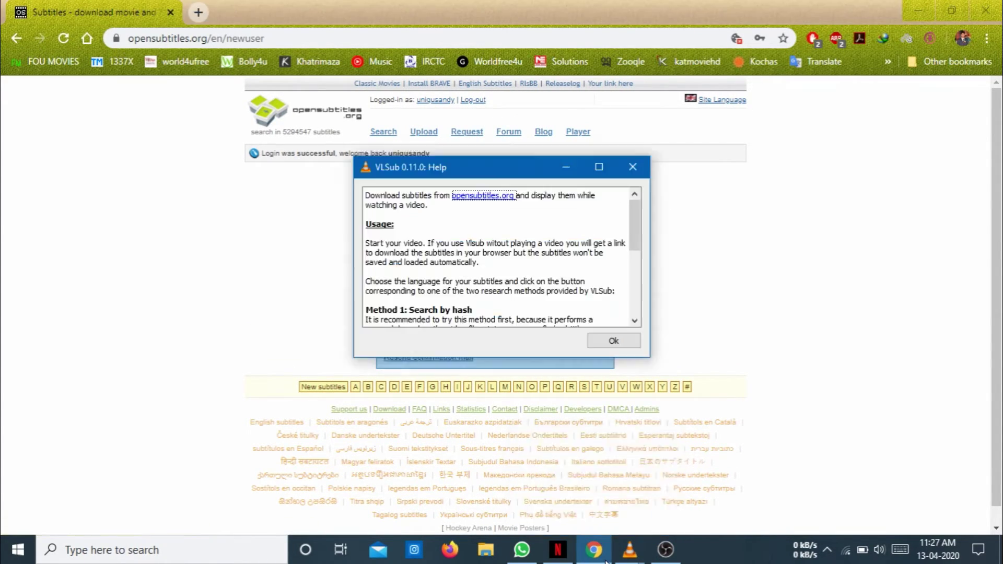
{"action": "left_click", "coordinate": [629, 549]}
{"action": "left_click", "coordinate": [613, 341]}
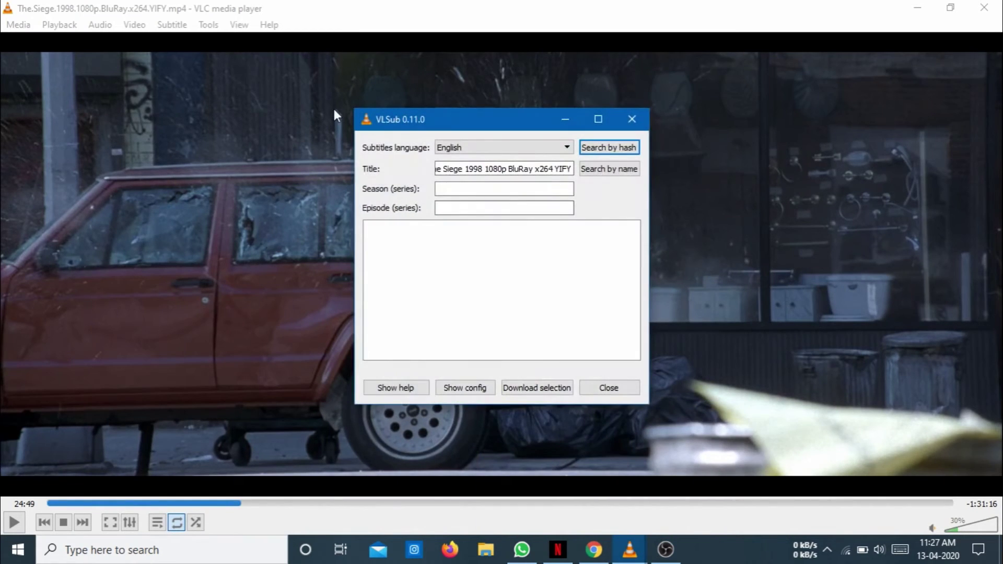
Step: Enter the opensubtitles.org account username and password in the VLSub configuration and save it
{"action": "left_click", "coordinate": [483, 389]}
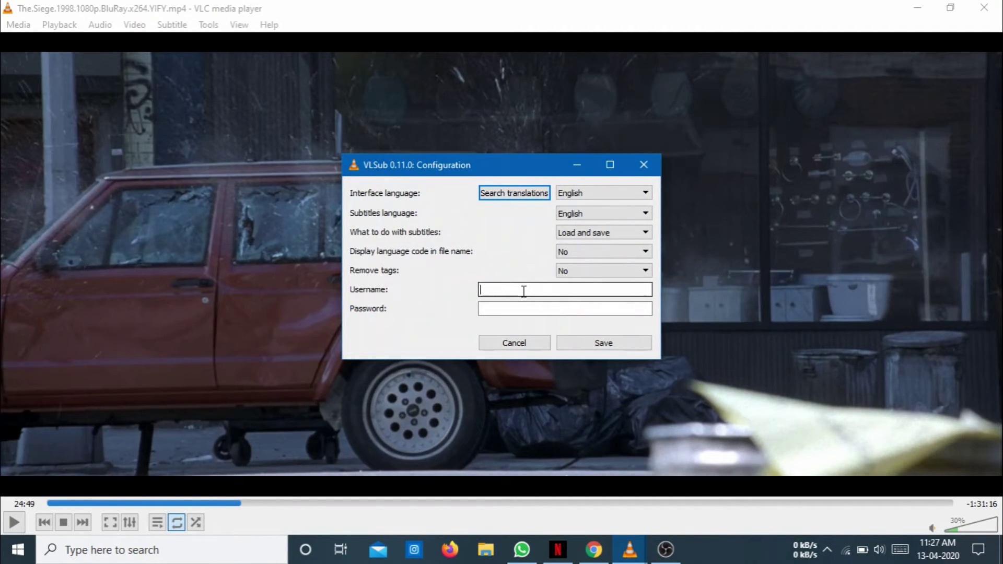
{"action": "left_click", "coordinate": [523, 291]}
{"action": "type", "text": "uniqusandy"}
{"action": "key", "text": "Tab"}
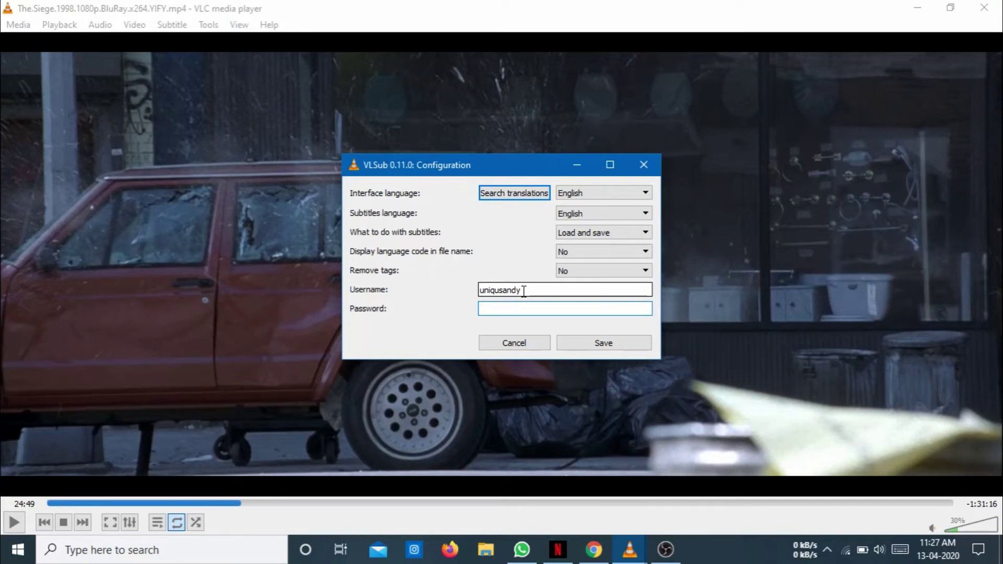
{"action": "type", "text": "***"}
{"action": "left_click", "coordinate": [619, 347]}
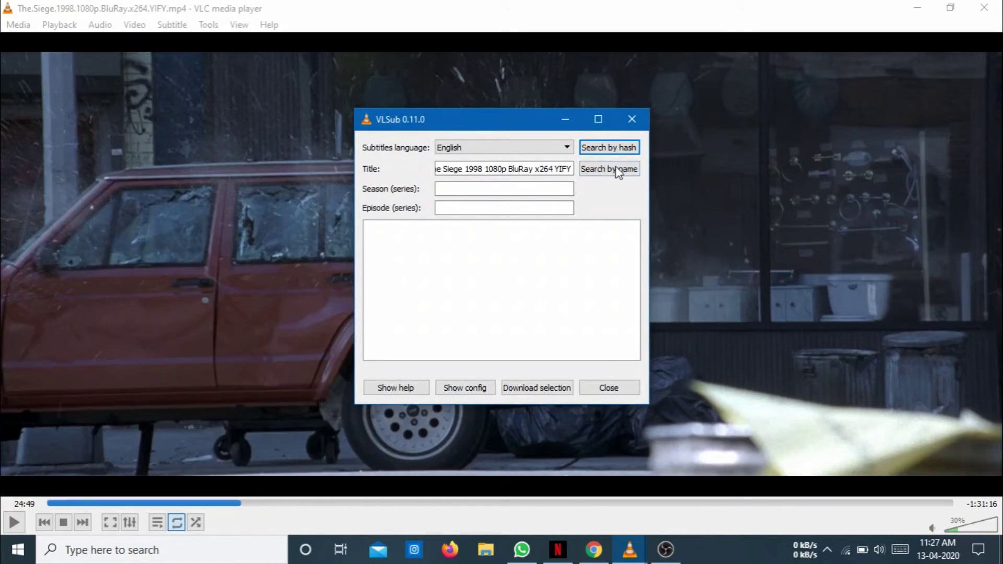
Step: Search subtitles by name, download "The Siege (1998) 1080p BluRay.en sdh.srt", and close VLSub
{"action": "left_click", "coordinate": [618, 169]}
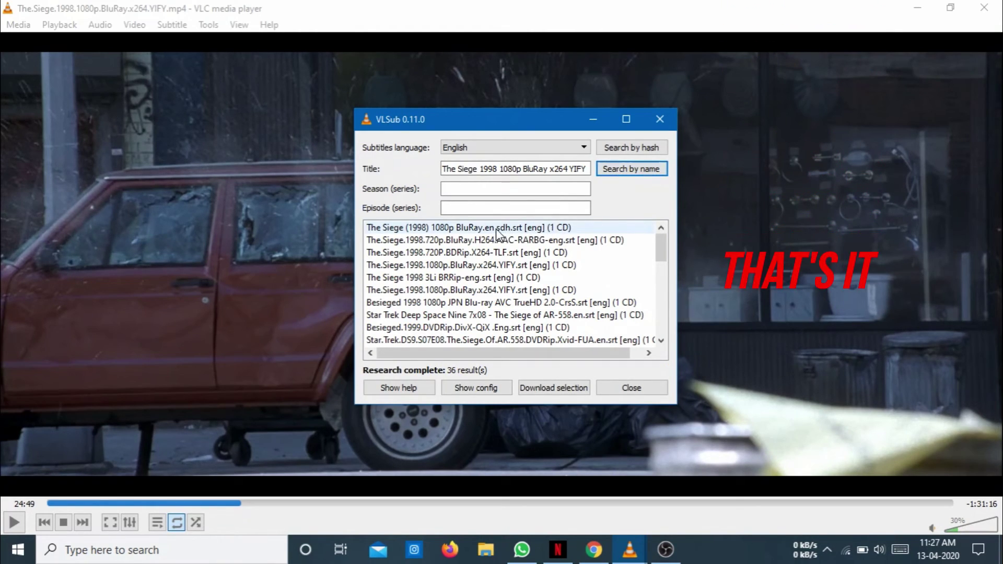
{"action": "left_click", "coordinate": [497, 230]}
{"action": "left_click", "coordinate": [537, 390]}
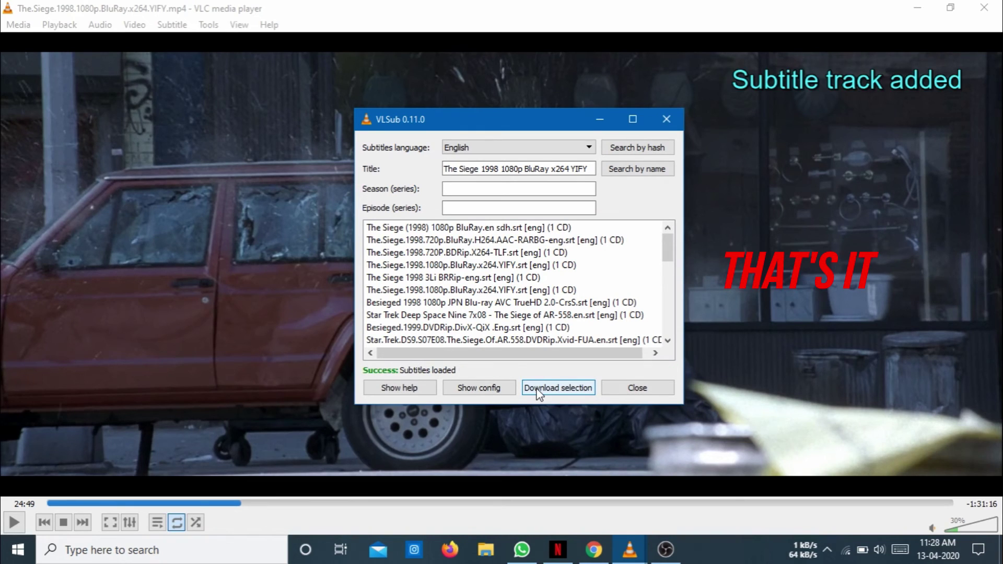
{"action": "left_click", "coordinate": [640, 387]}
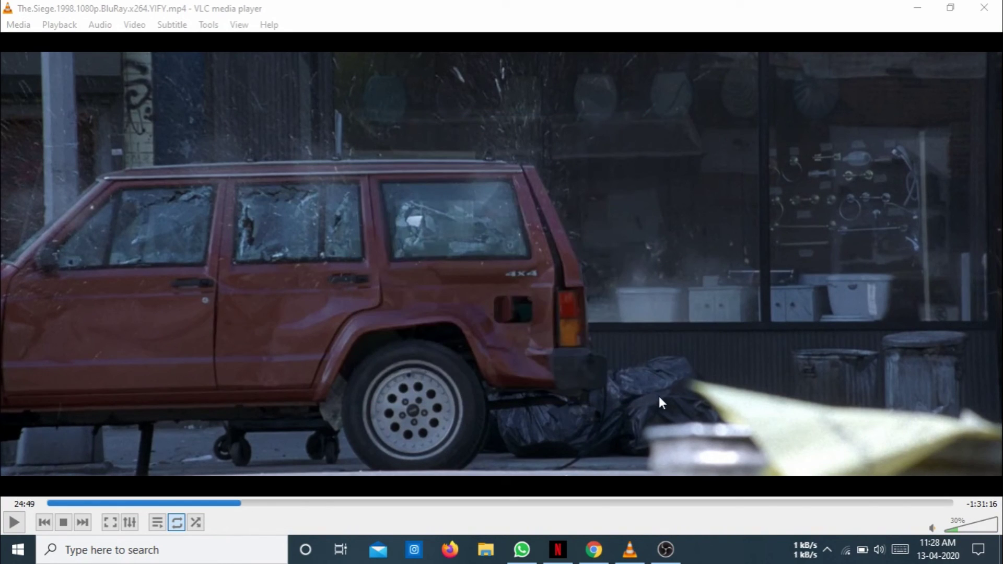
{"action": "left_click", "coordinate": [425, 221]}
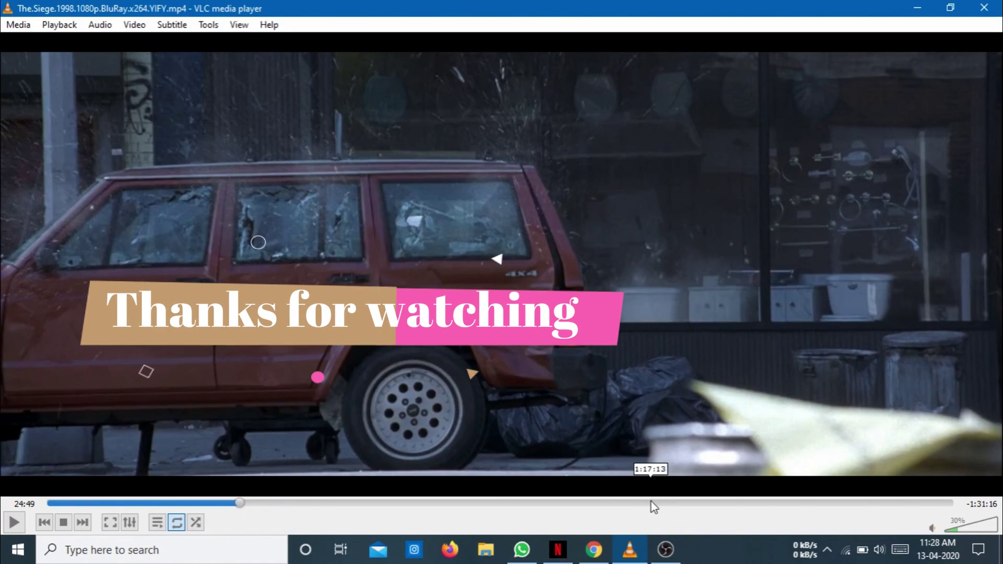
{"action": "left_click", "coordinate": [665, 549]}
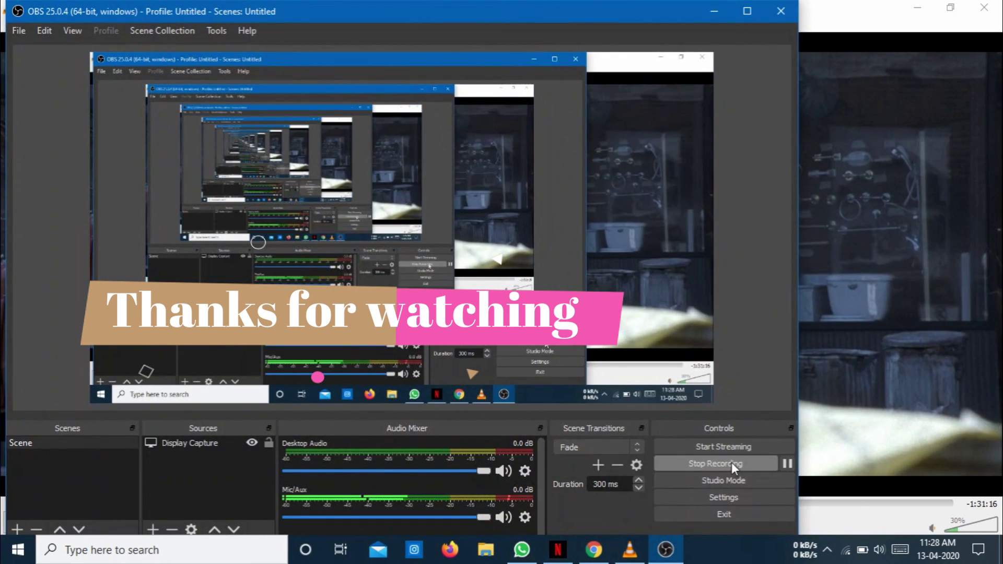